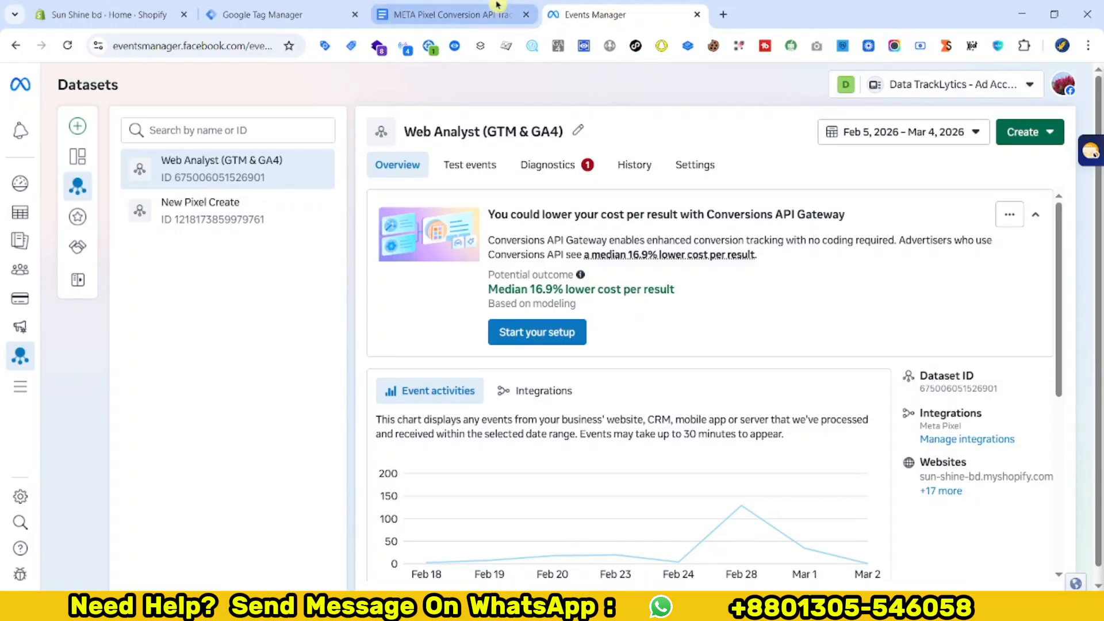
click(493, 4)
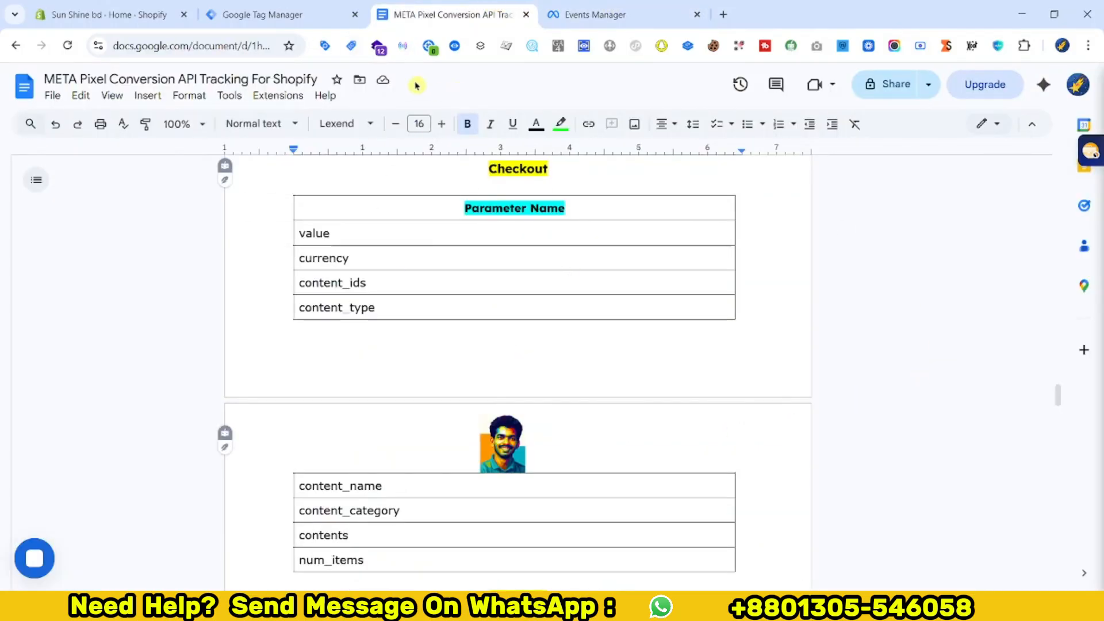
click(321, 11)
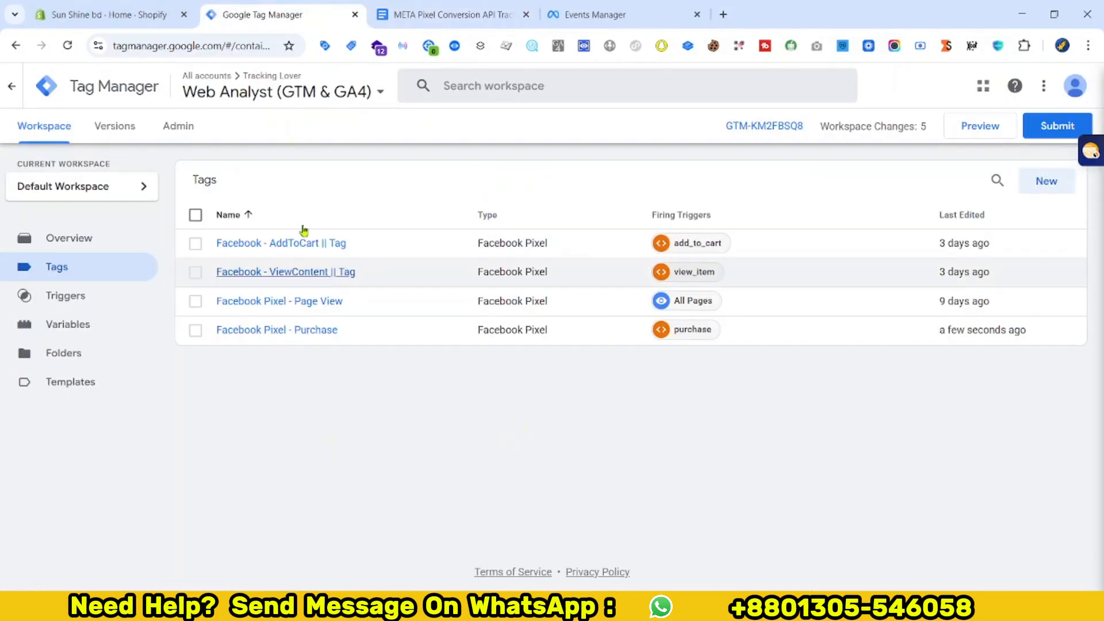
Switch to the Shopify admin and inspect the code of the R. DL custom pixel in the store's customer events settings.
click(115, 13)
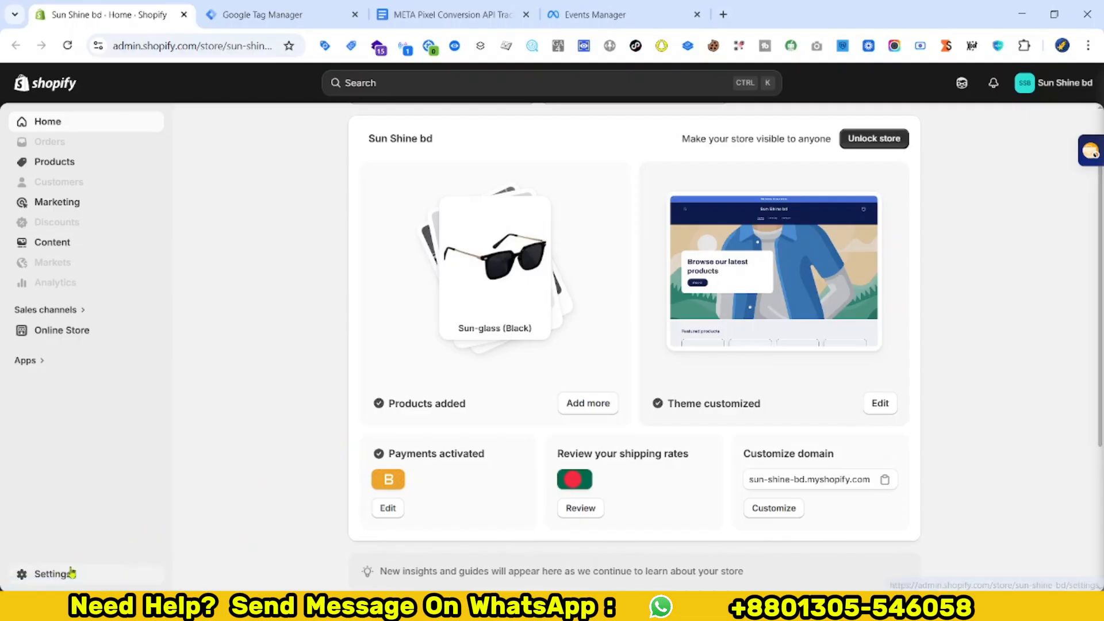
click(85, 573)
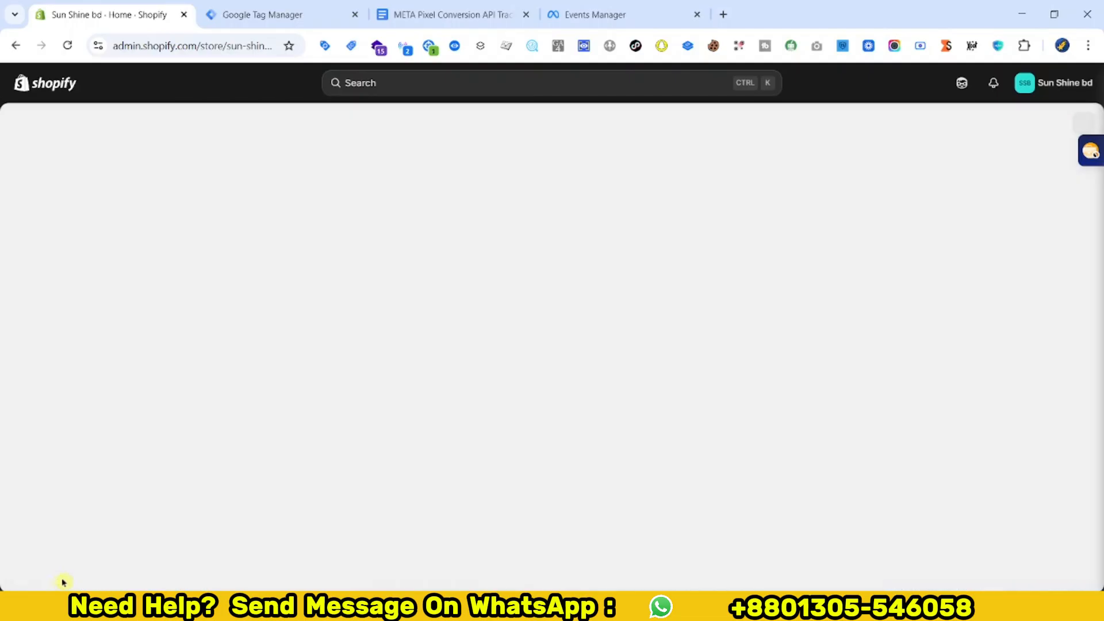
scroll(263, 437, down, 3)
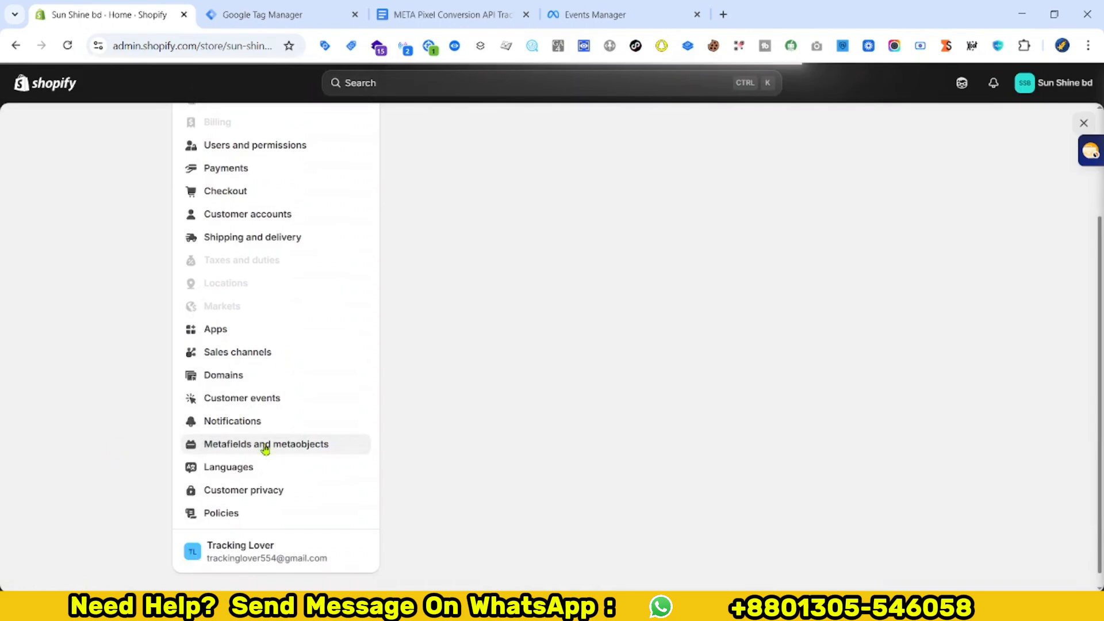
click(247, 405)
click(520, 230)
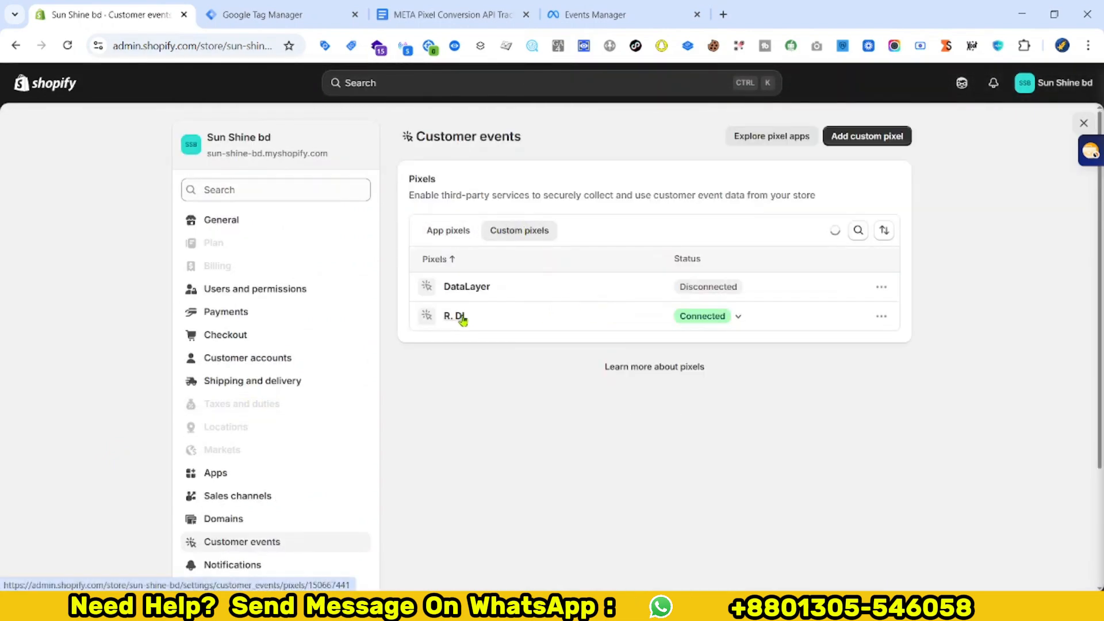
click(462, 317)
scroll(813, 414, down, 10)
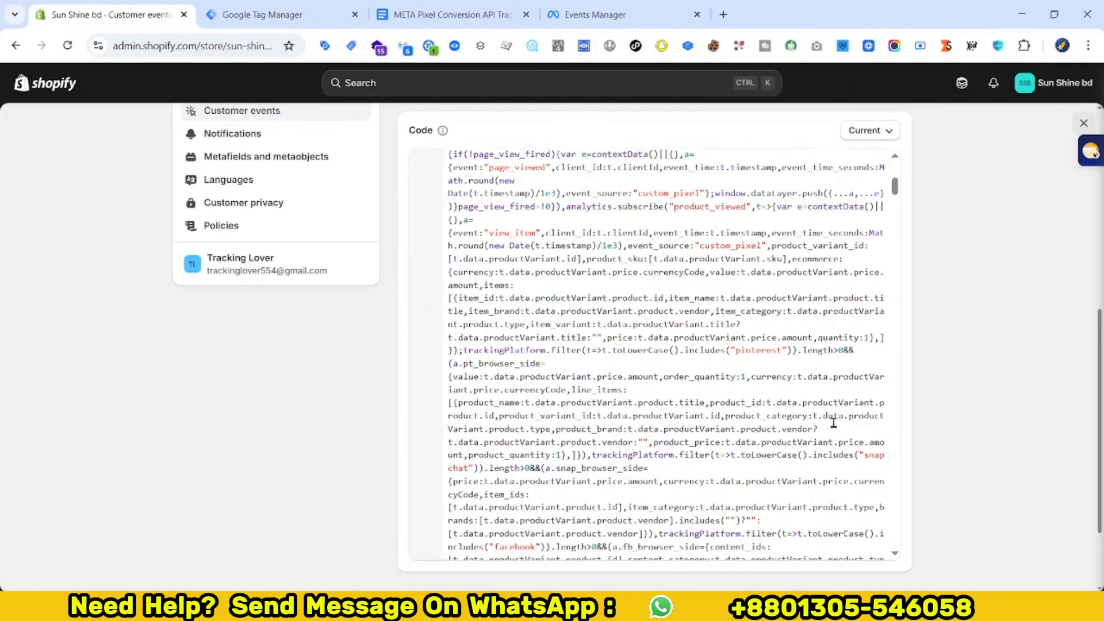
scroll(833, 423, down, 8)
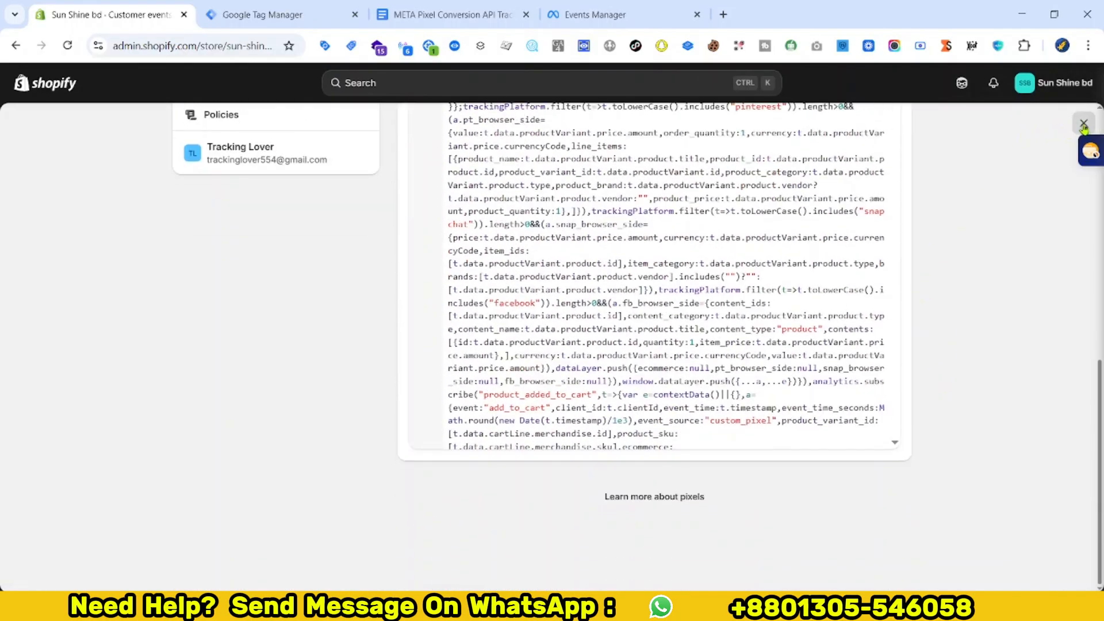
click(1083, 124)
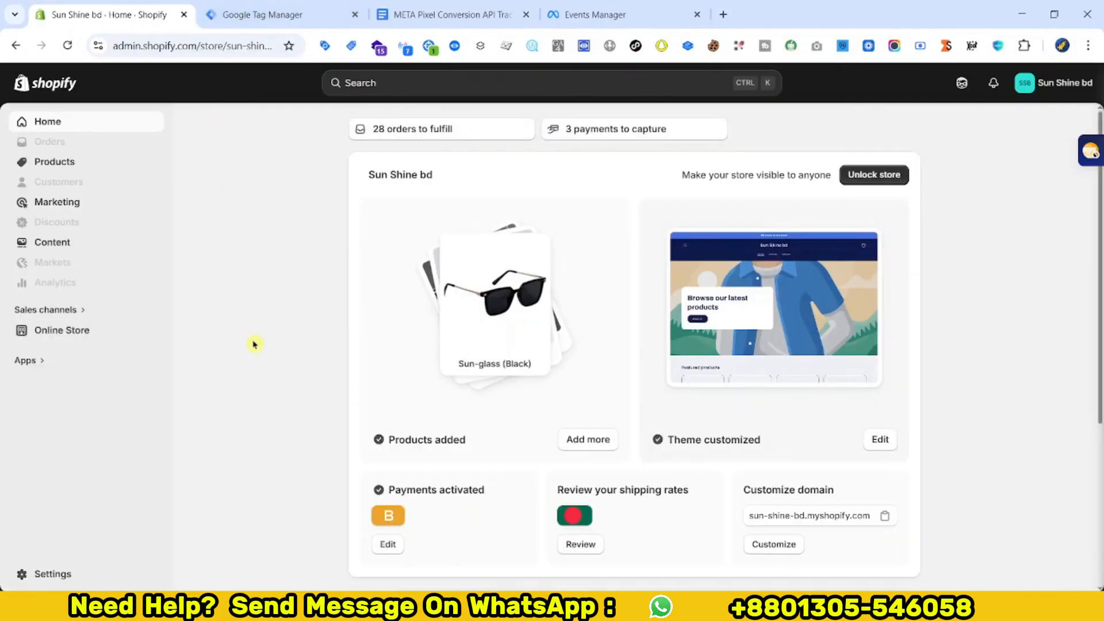
Review the Checkout parameter list in the Google Docs document and the matching user-defined variables in Google Tag Manager.
click(350, 6)
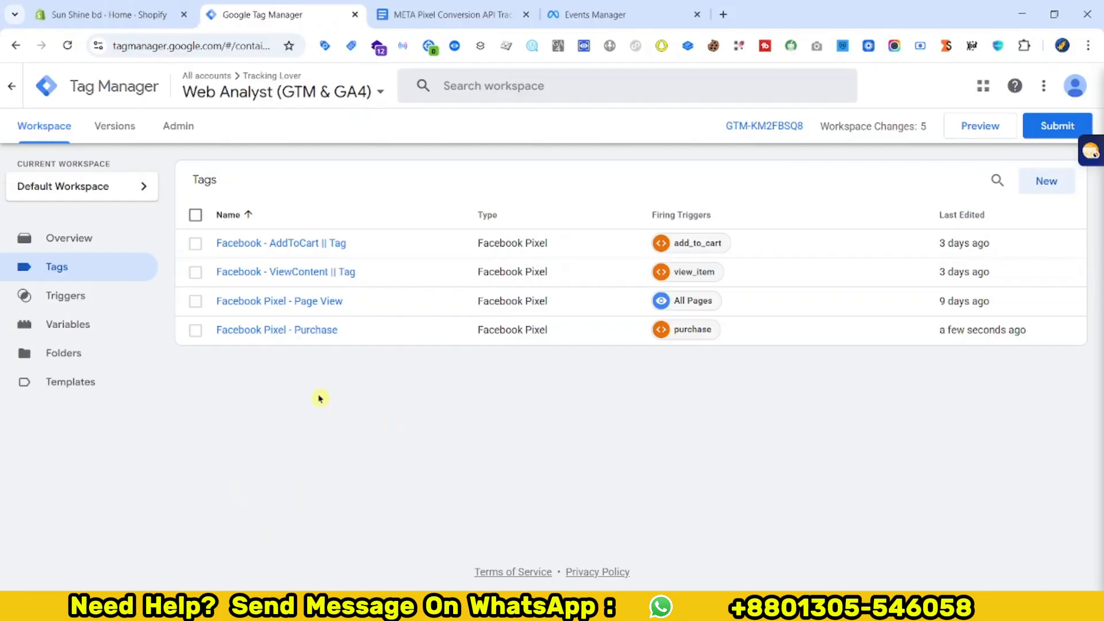
click(458, 6)
scroll(549, 322, down, 1)
scroll(550, 323, up, 1)
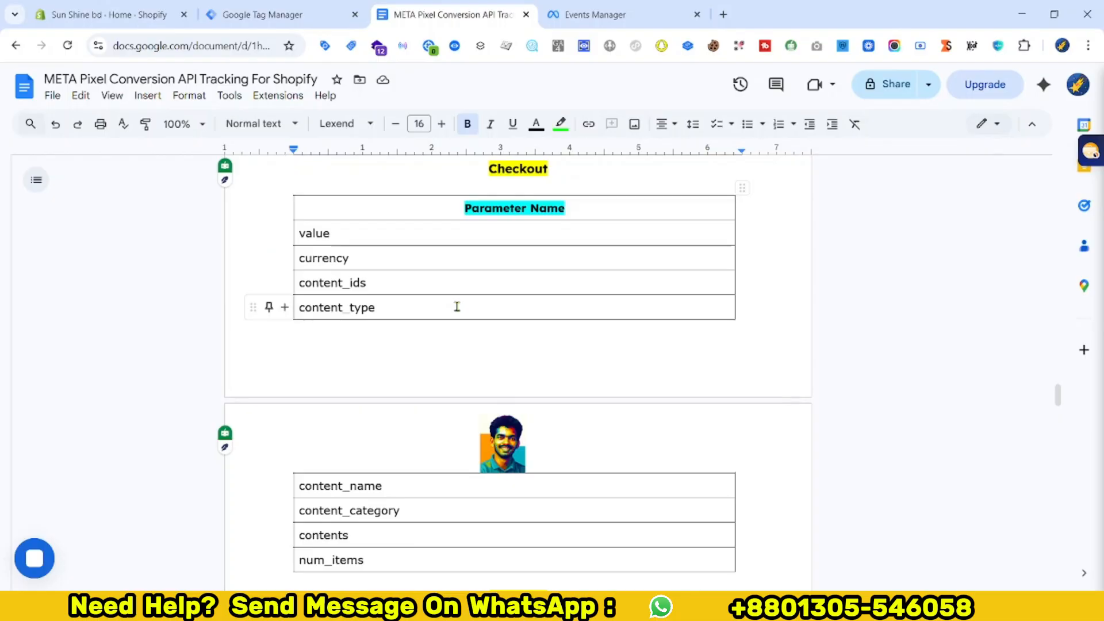
click(305, 13)
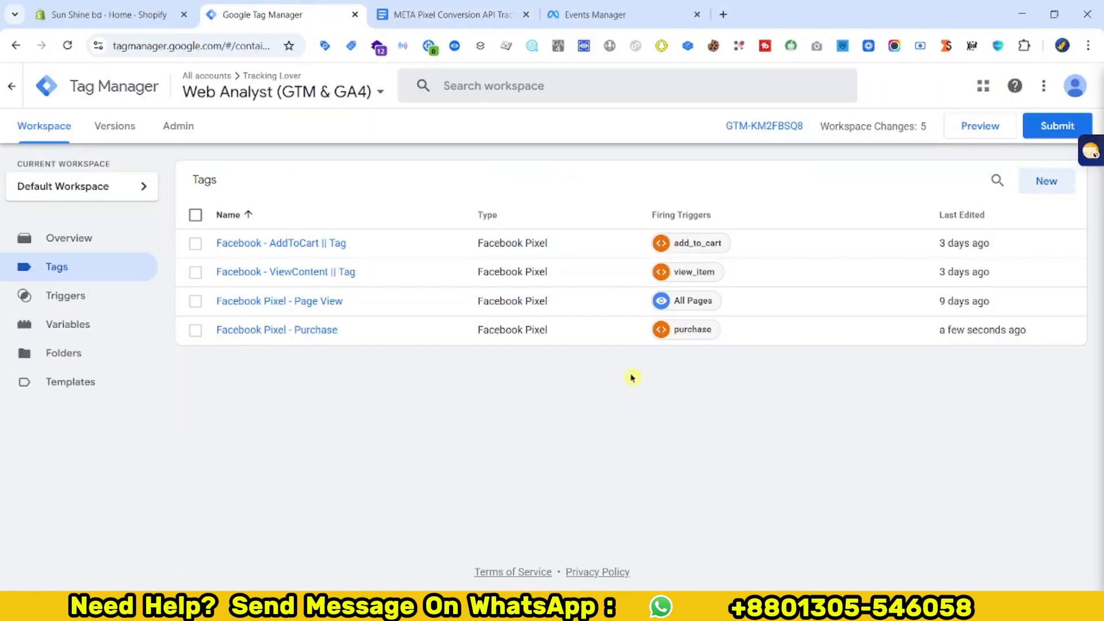
click(109, 323)
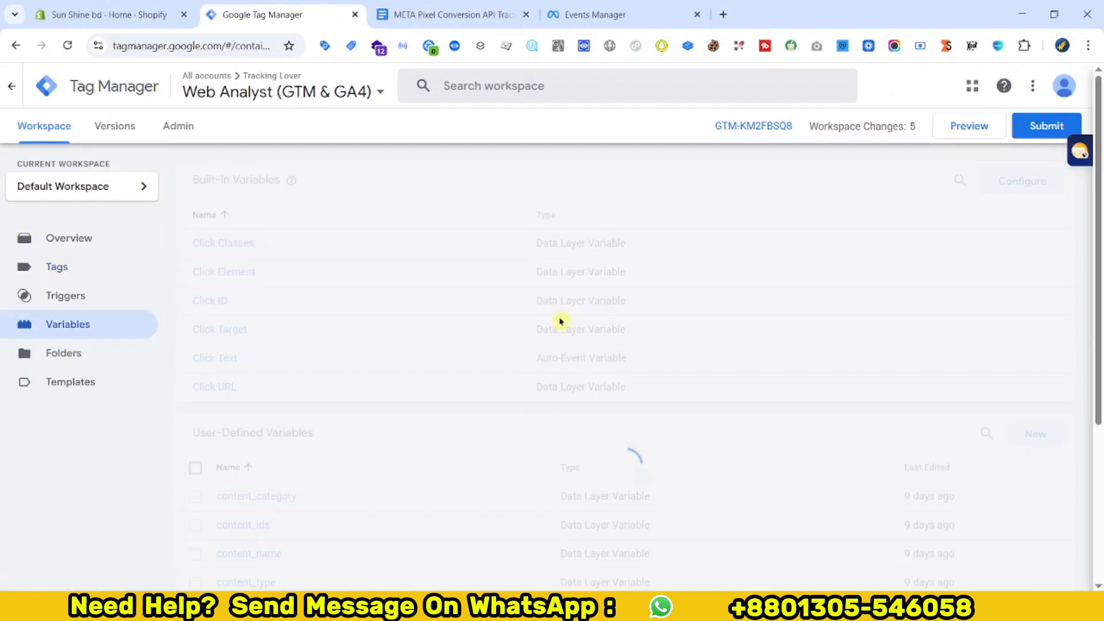
scroll(658, 318, down, 4)
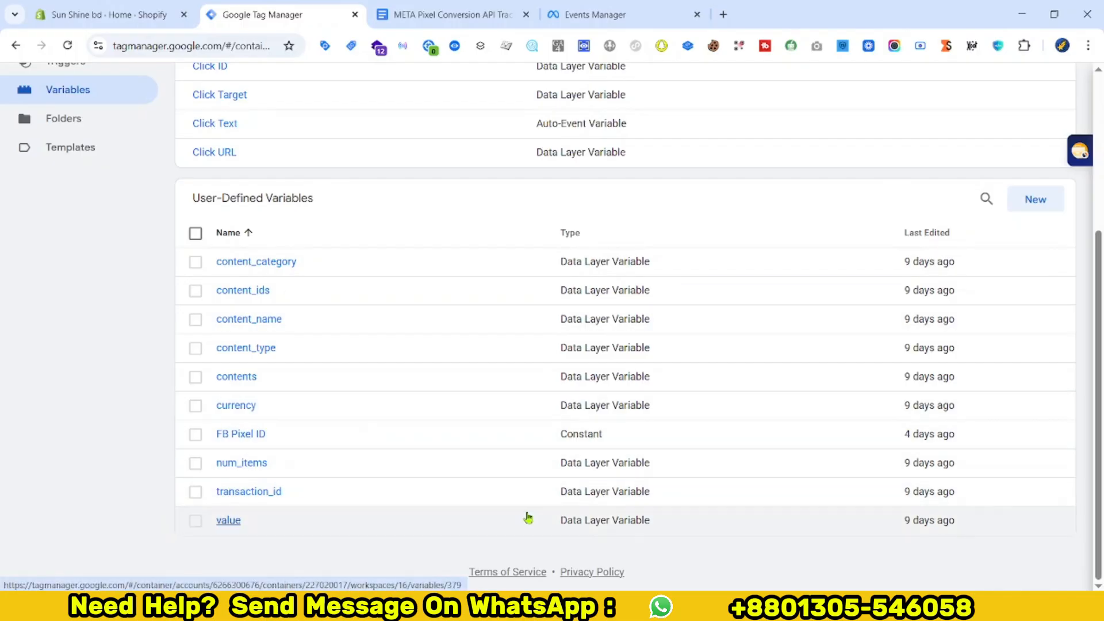
scroll(367, 460, up, 4)
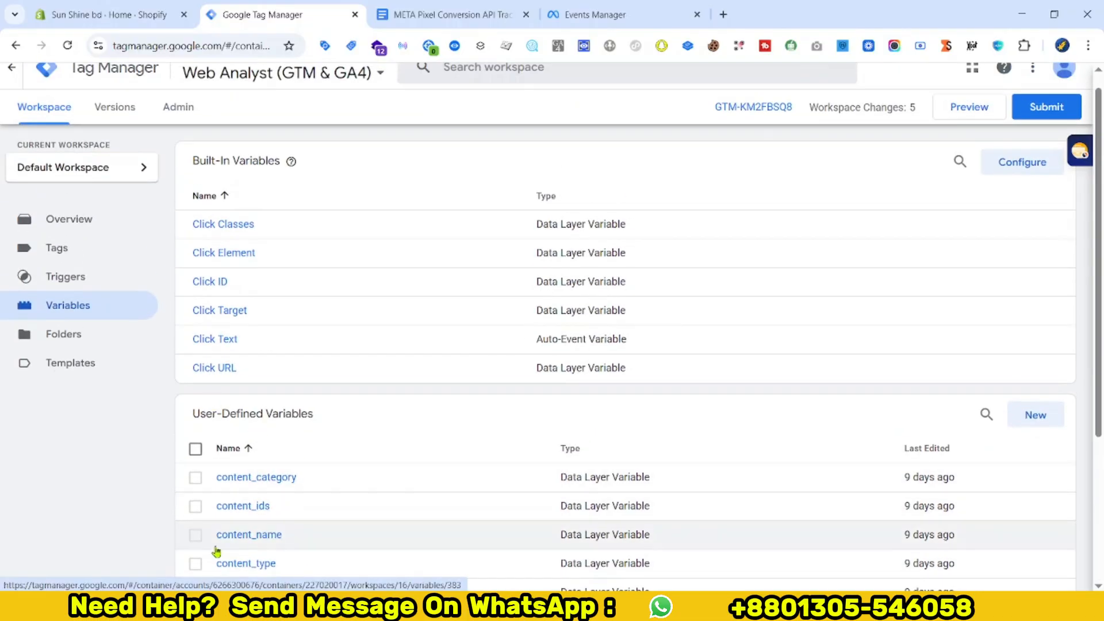
scroll(207, 517, down, 3)
scroll(203, 502, up, 3)
Start a new Custom Event trigger with the event name begin_checkout.
click(103, 282)
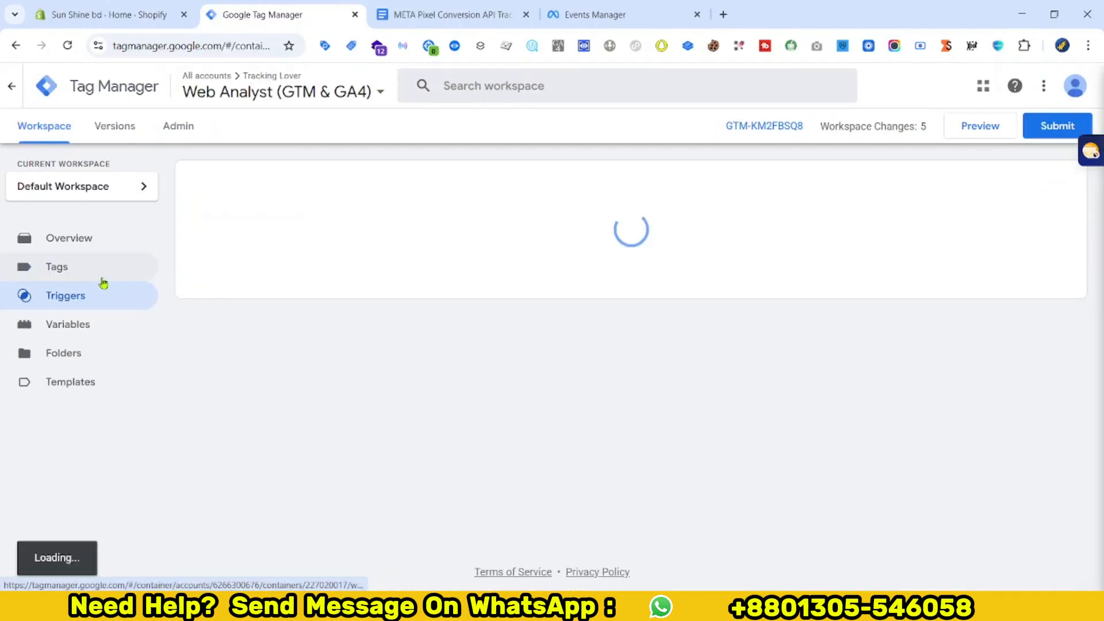
click(1045, 181)
click(886, 166)
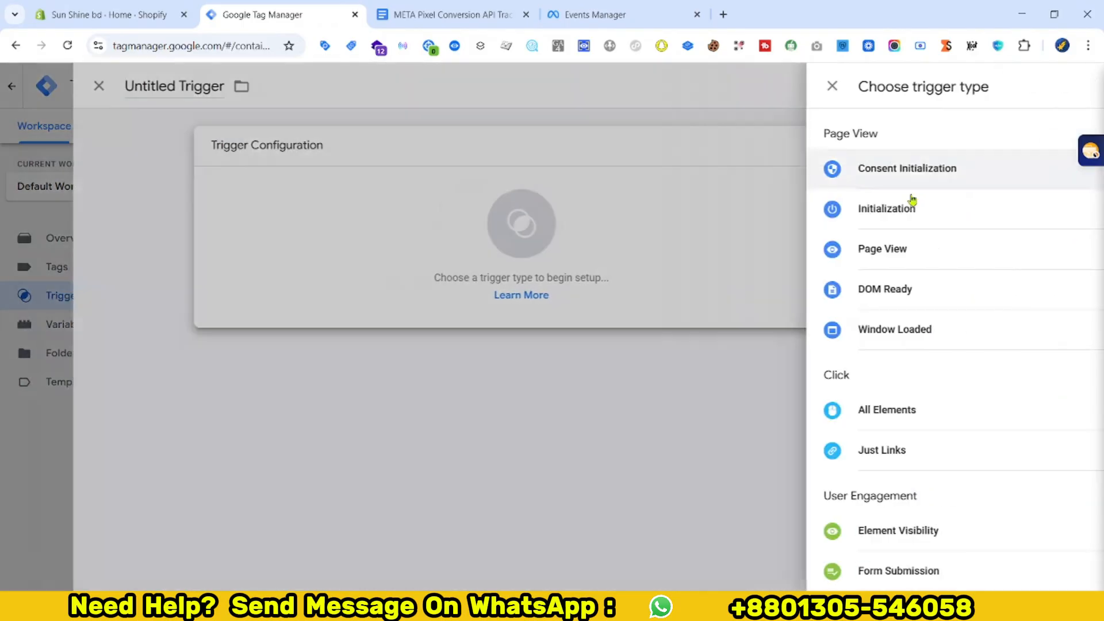
scroll(727, 518, down, 5)
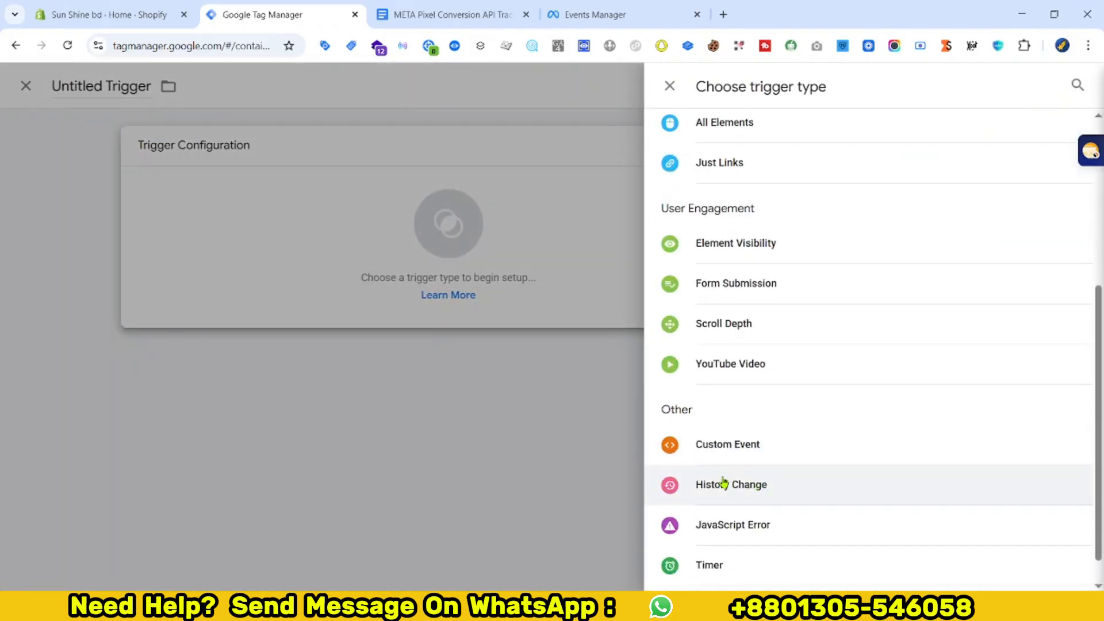
click(727, 443)
click(460, 295)
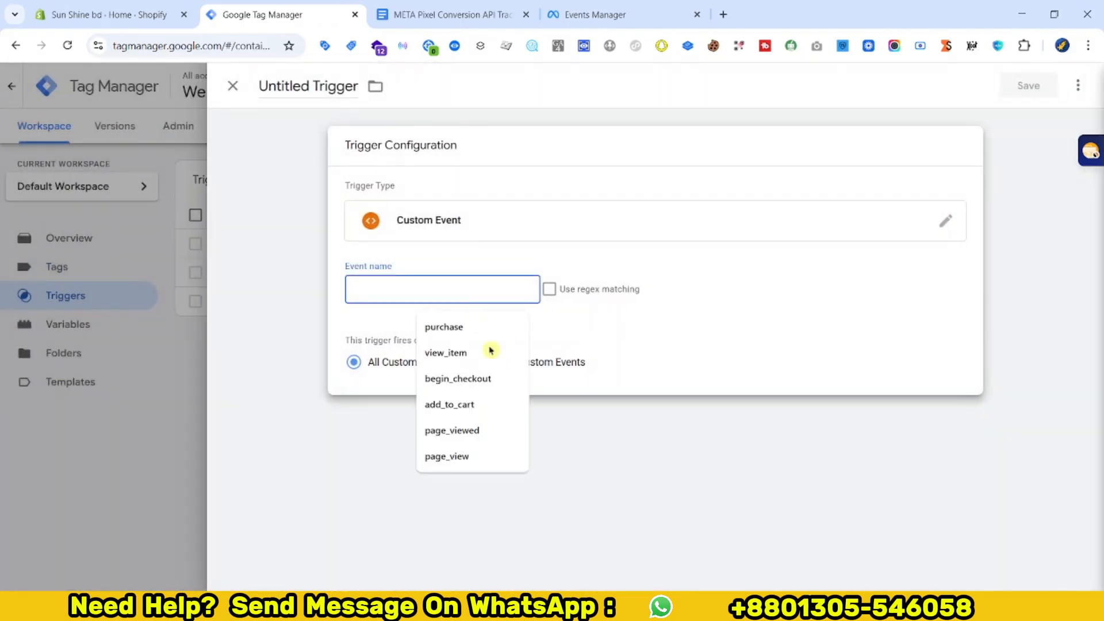
click(468, 377)
Save the new trigger under the name begin_checkout.
click(1028, 86)
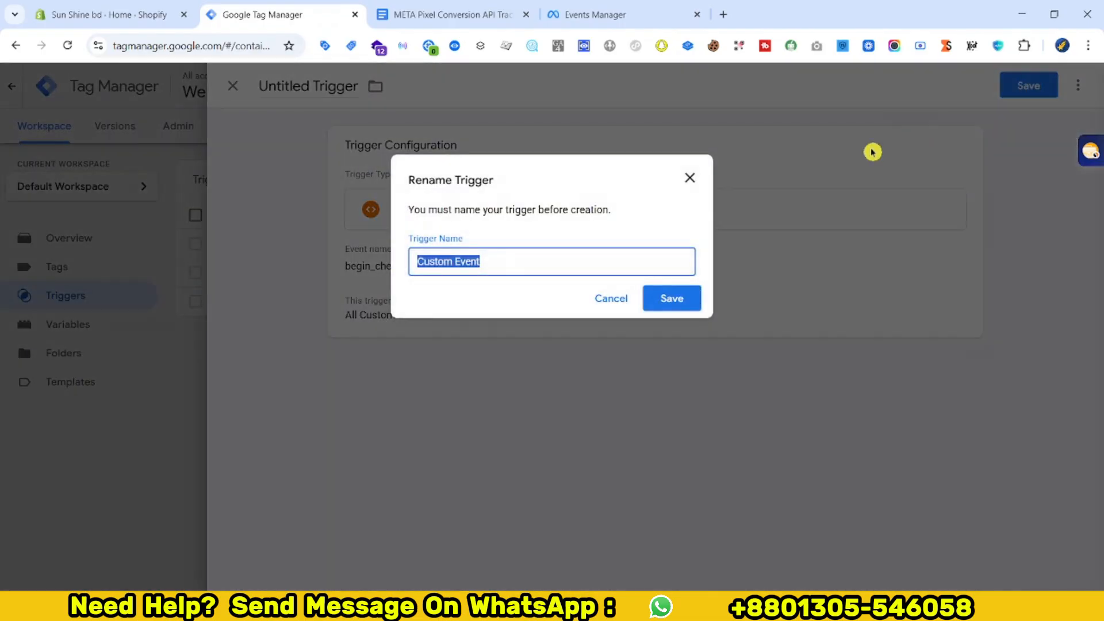
click(616, 266)
key(ctrl+a)
key(BackSpace)
text(begin_checkout)
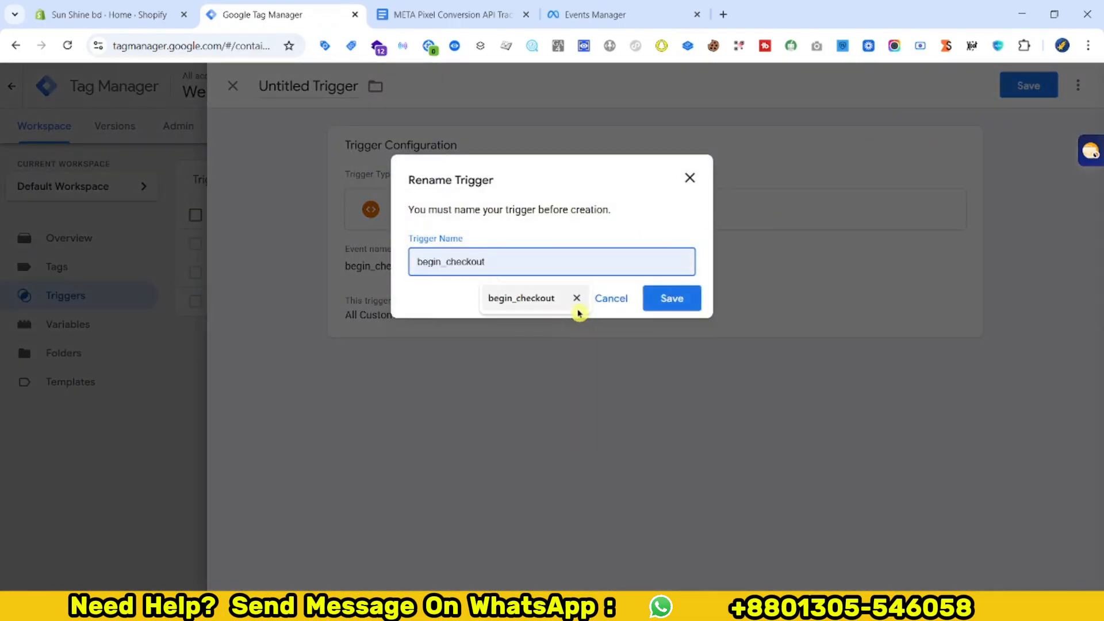
click(667, 302)
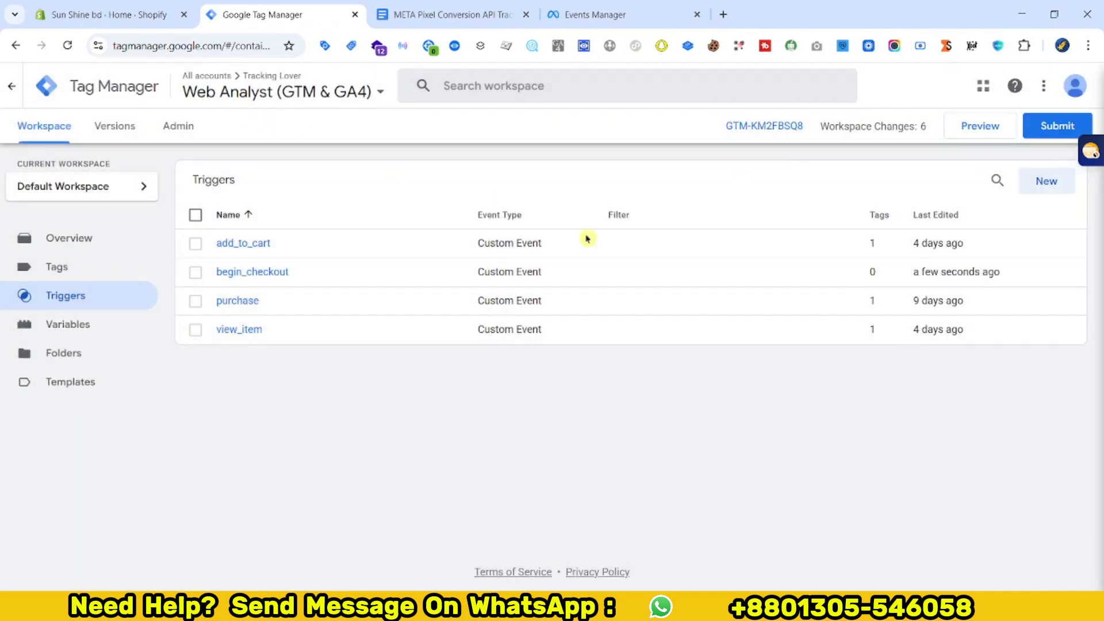
Start a new tag and choose Facebook Pixel by facebookarchive as its tag type.
click(82, 272)
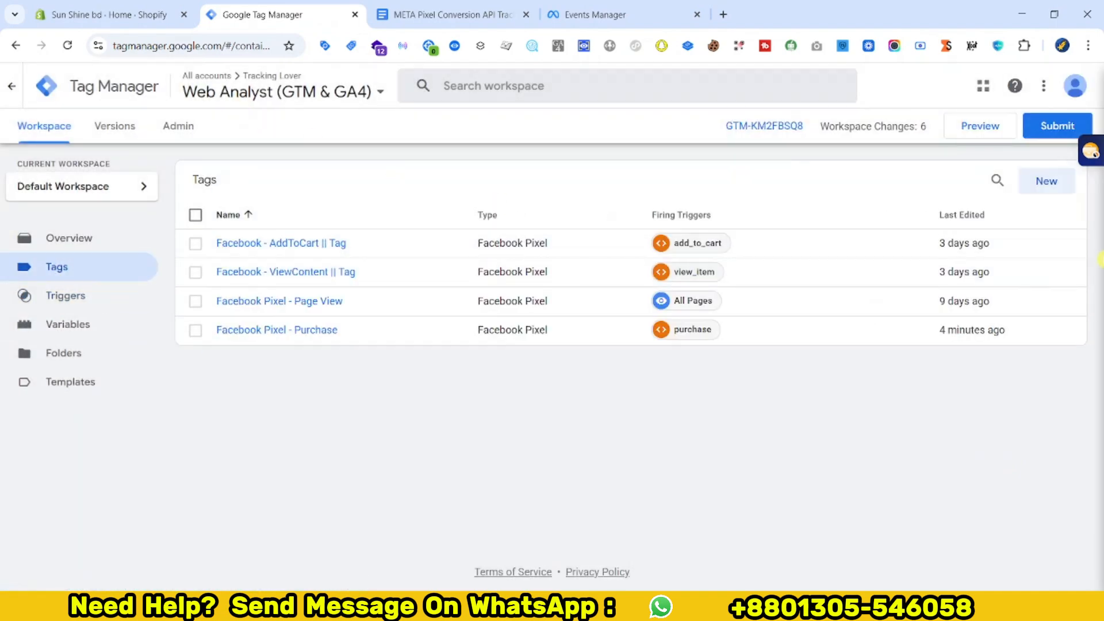
click(1038, 184)
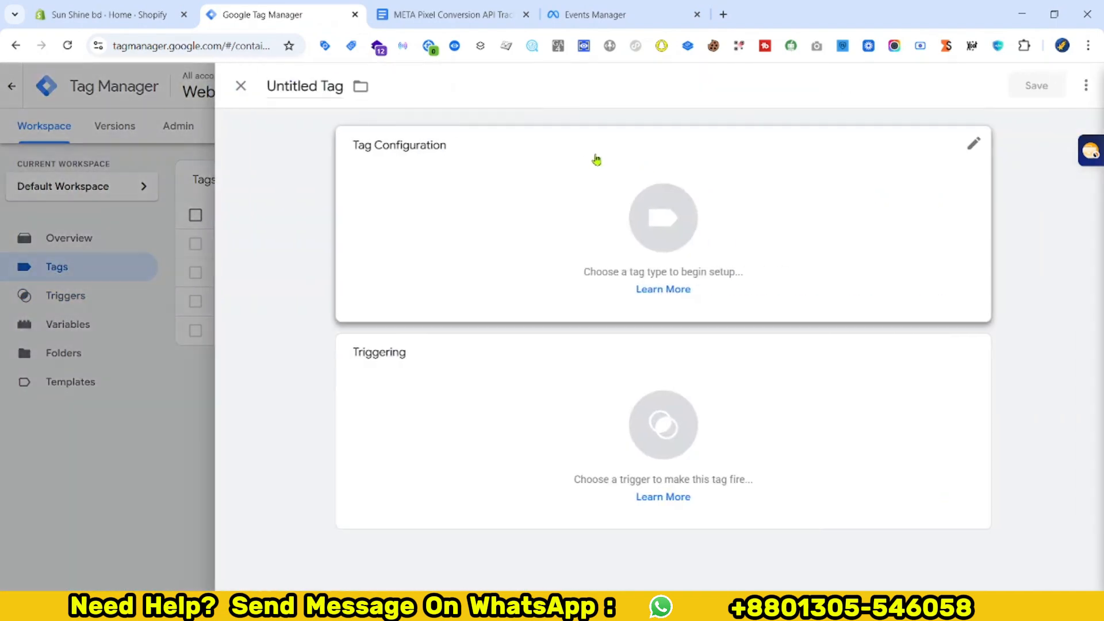
click(840, 305)
scroll(728, 313, down, 2)
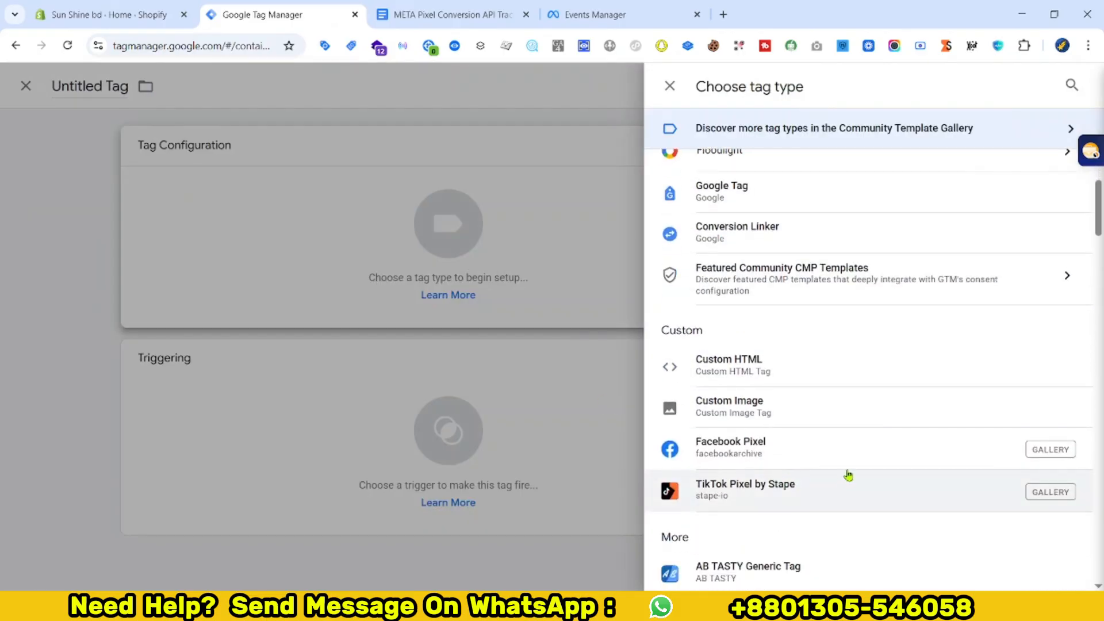
click(789, 454)
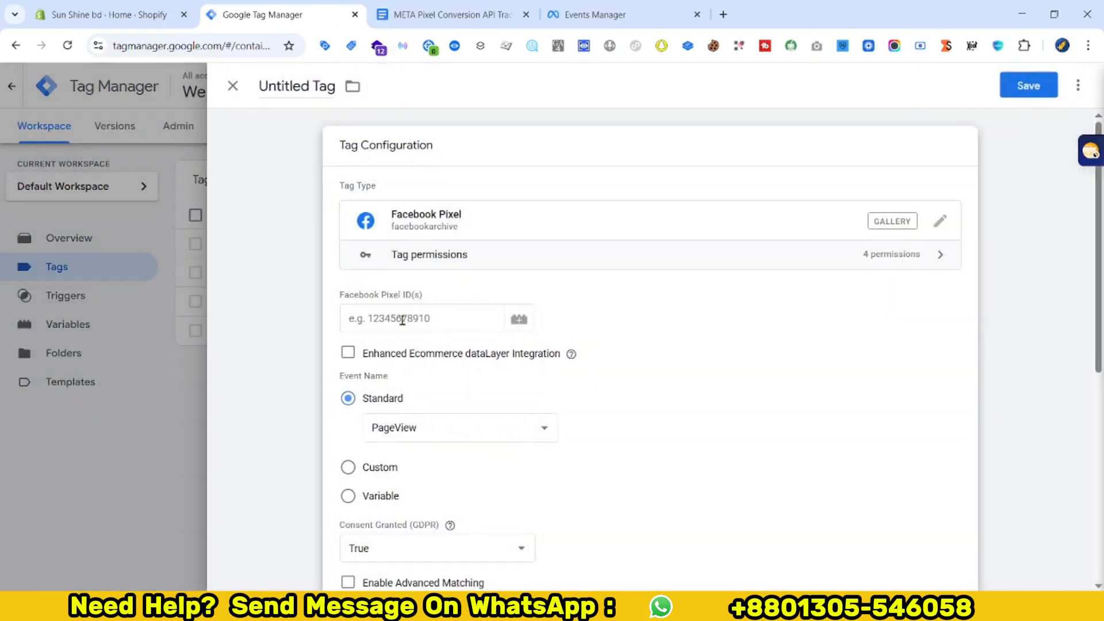
Set the new tag's Facebook Pixel ID to the {{FB Pixel ID}} variable.
click(398, 302)
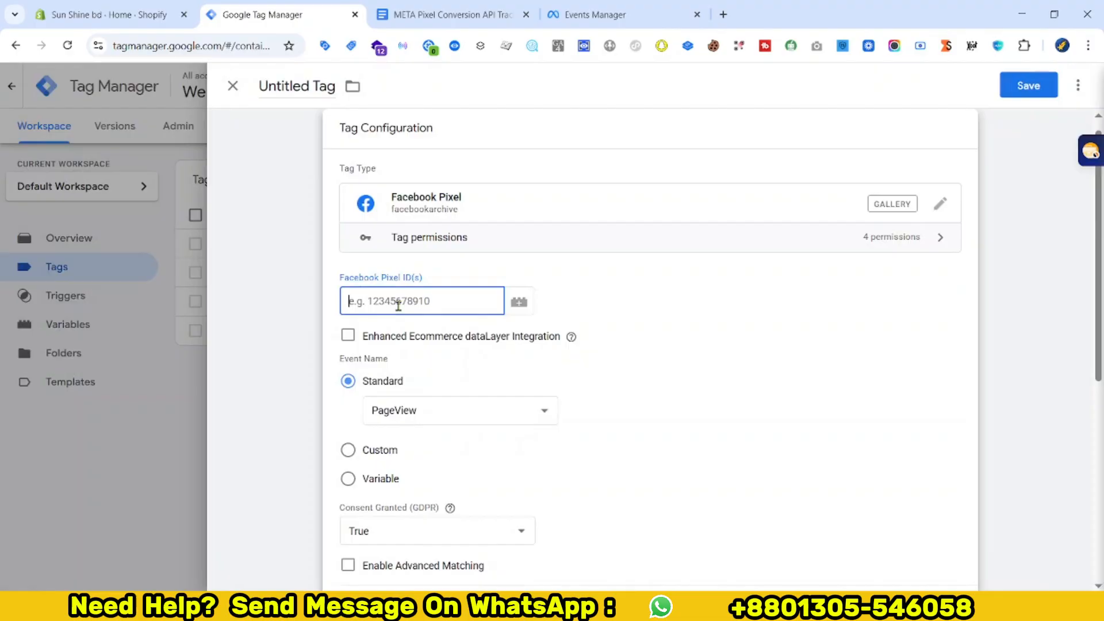
text({{)
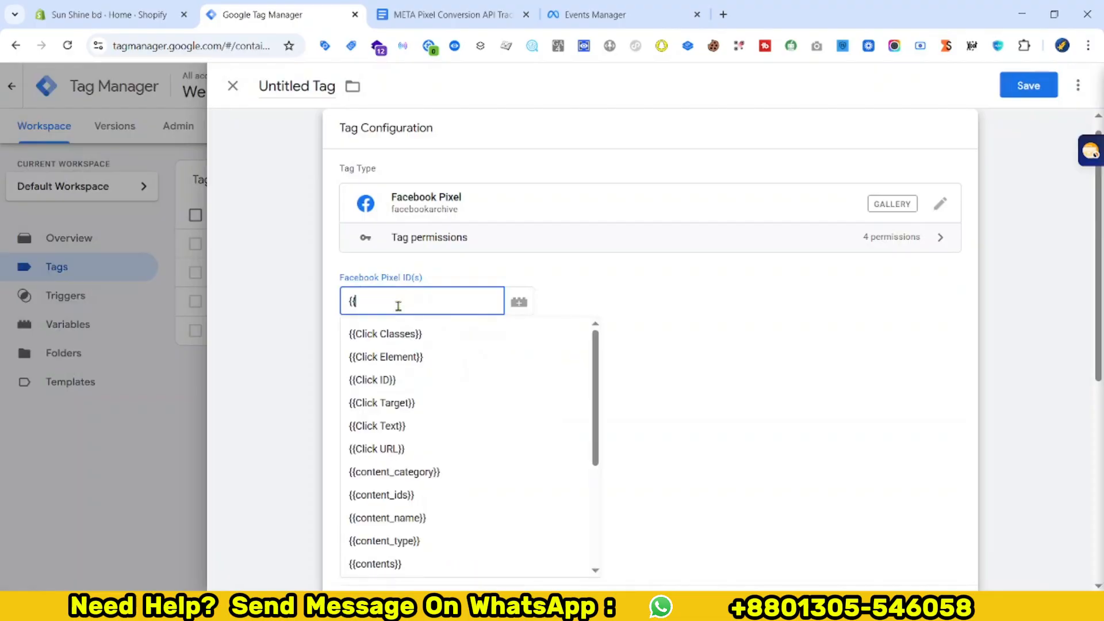
text(FB)
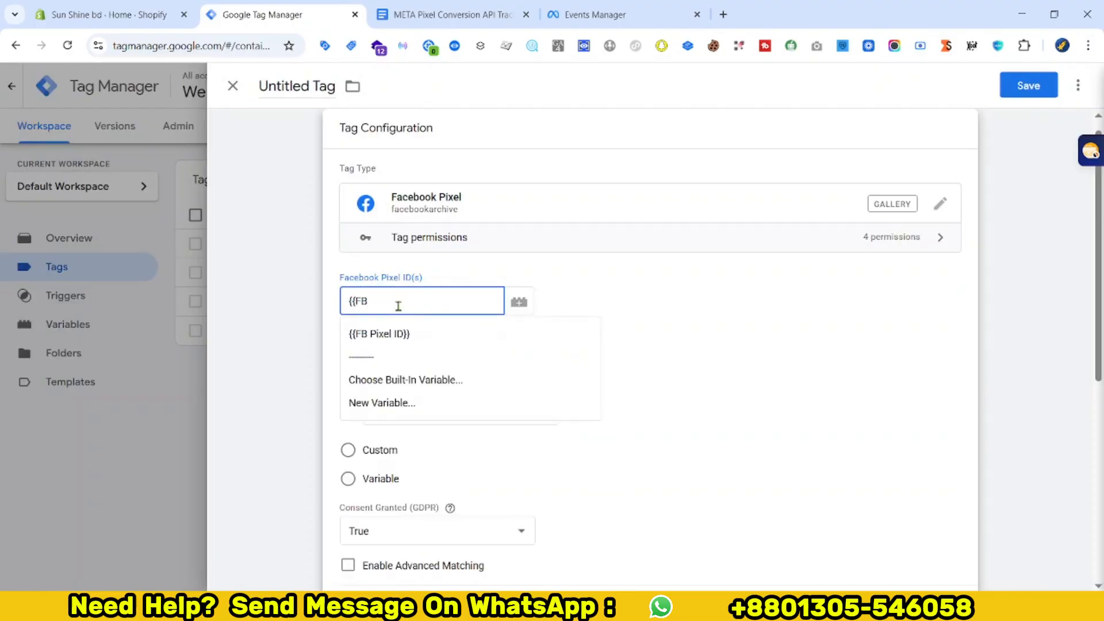
click(379, 334)
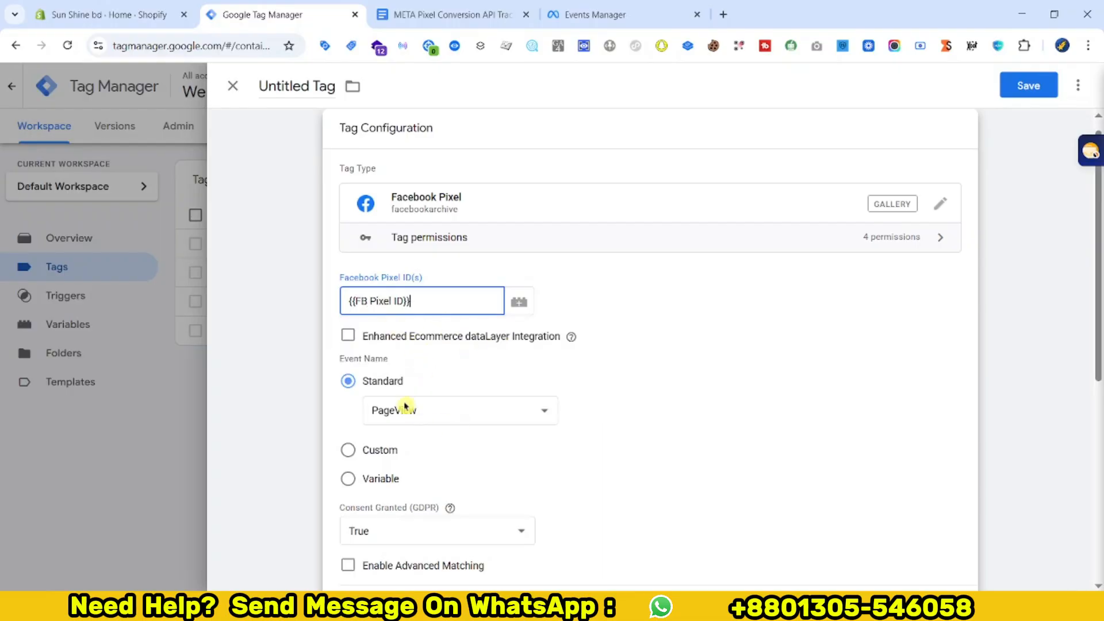
Set the tag's standard event name to InitiateCheckout.
click(411, 425)
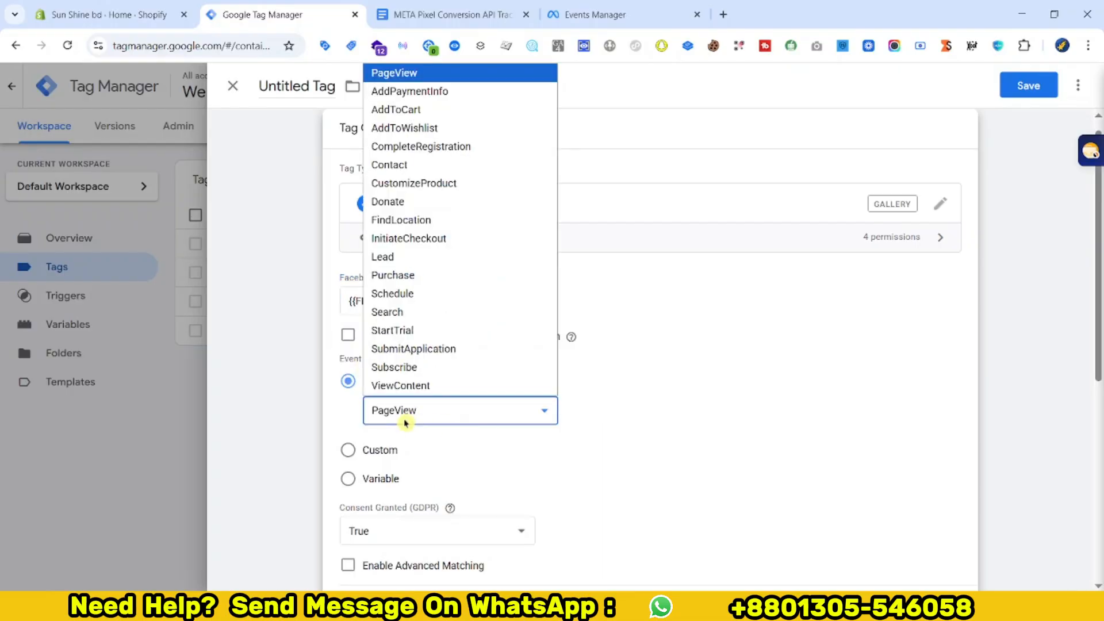
click(446, 241)
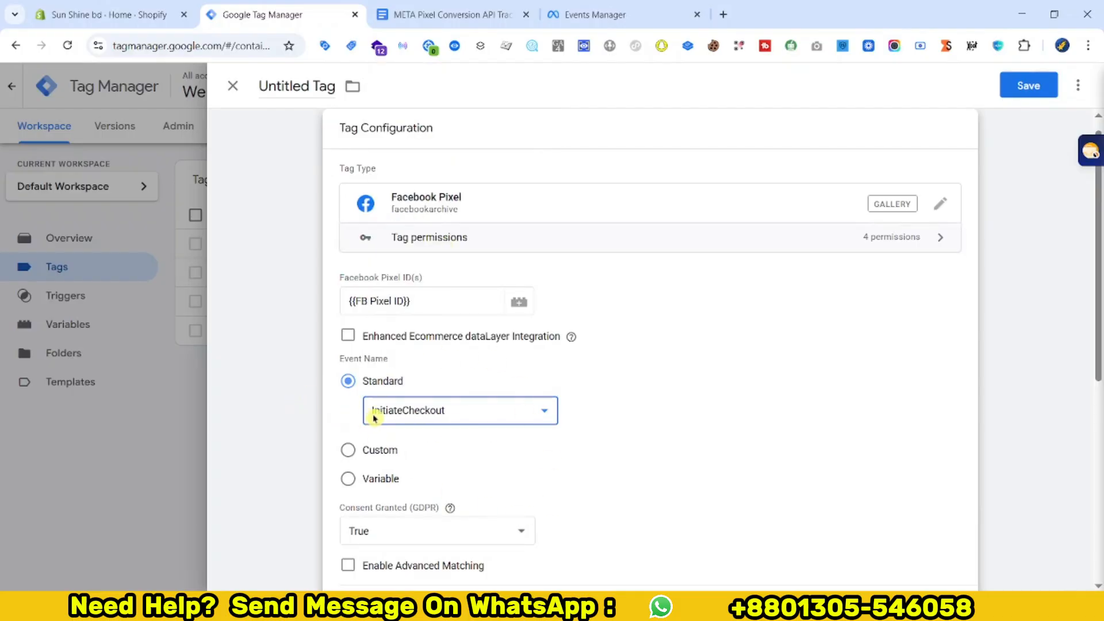
scroll(560, 455, down, 3)
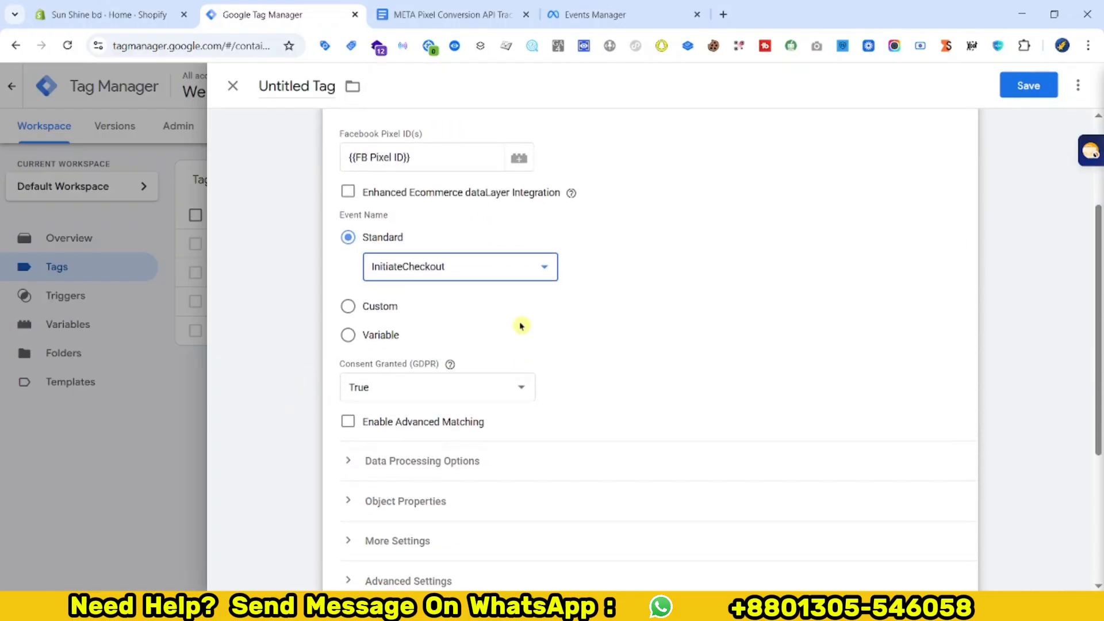
click(518, 275)
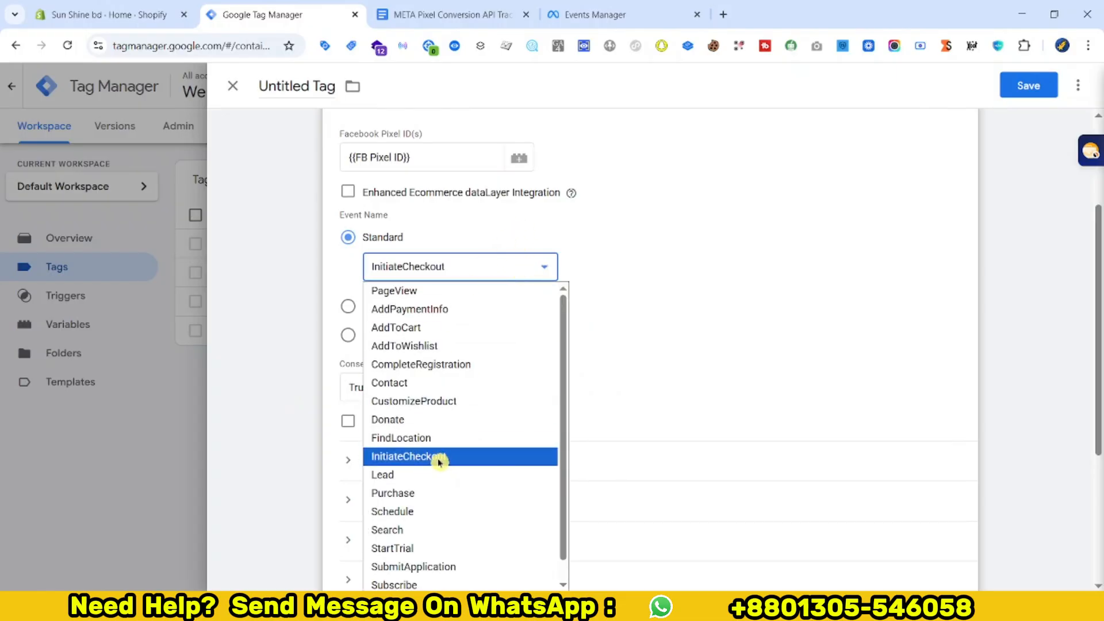
scroll(439, 461, down, 1)
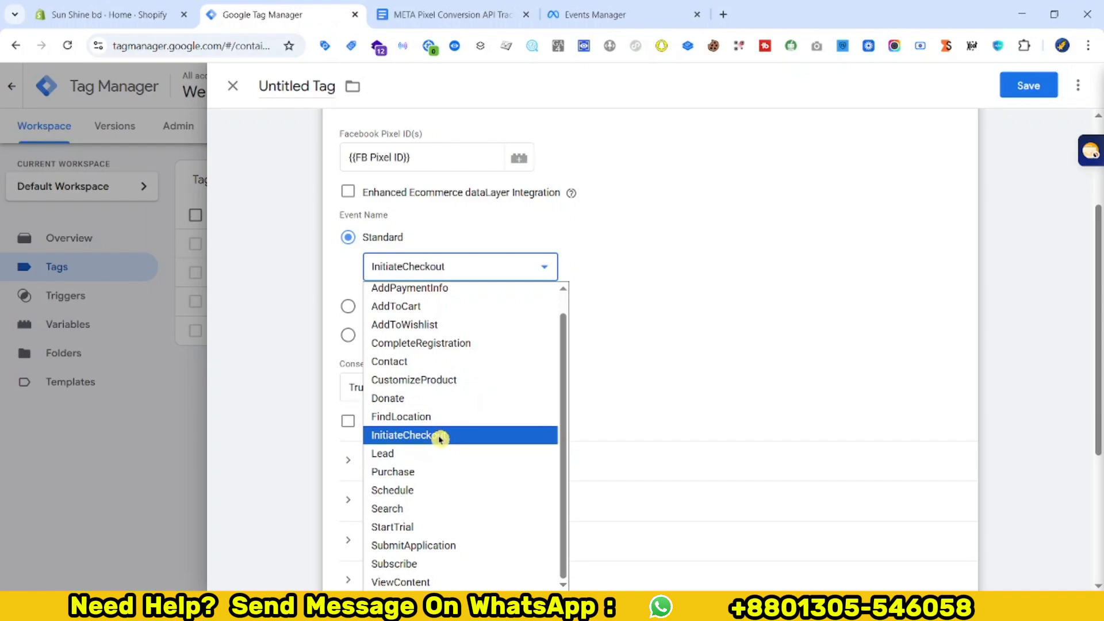
click(440, 438)
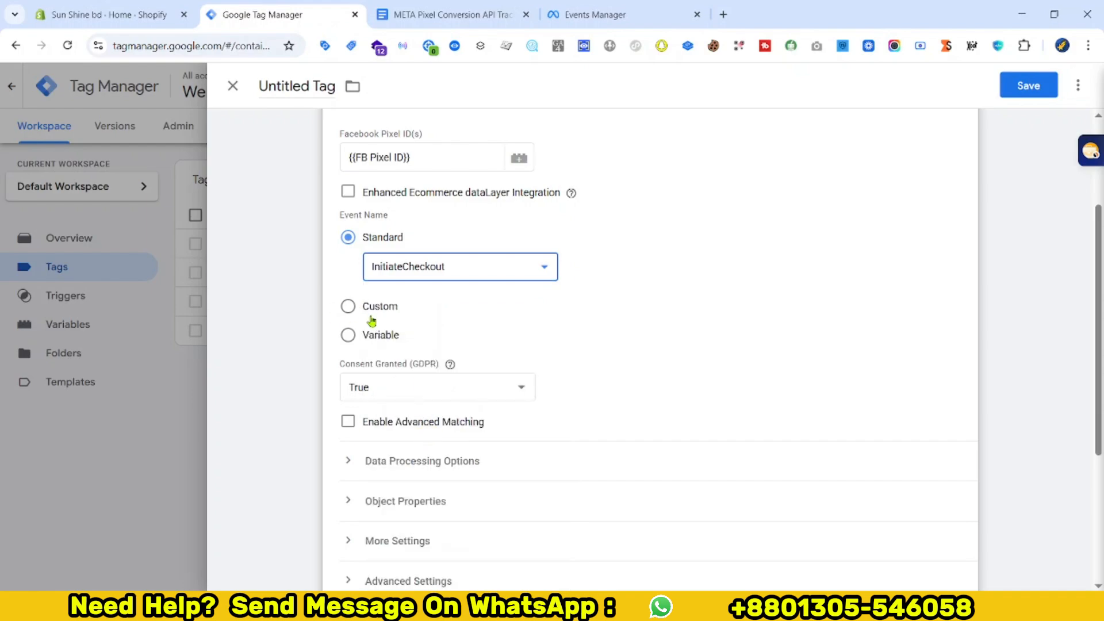
Expand the tag's Object Properties and add six blank property rows.
scroll(312, 363, down, 3)
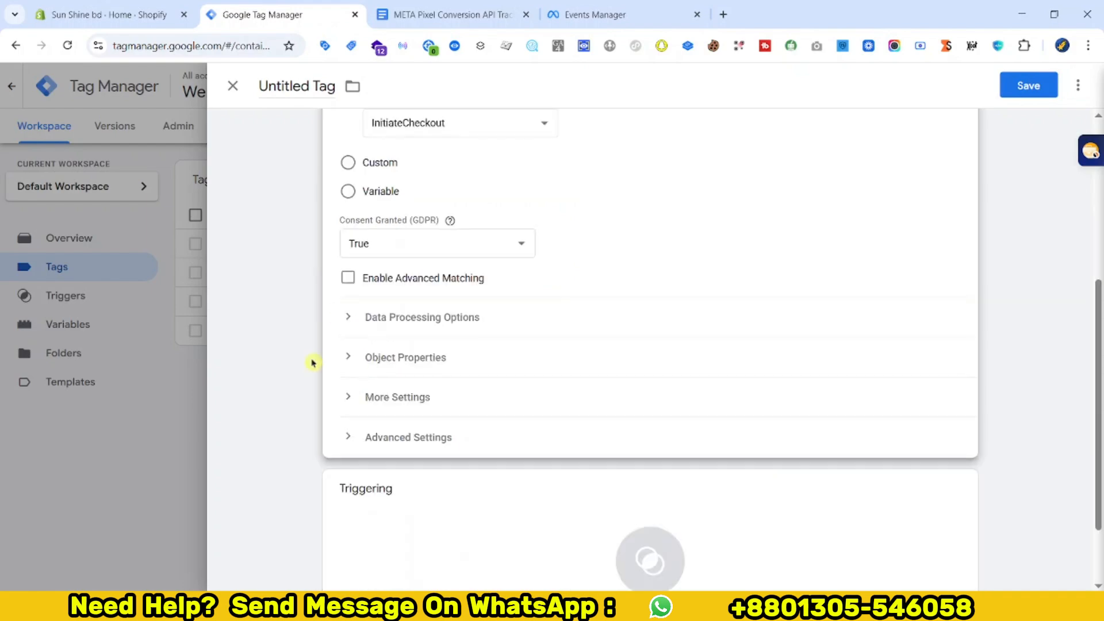
click(347, 358)
scroll(456, 379, down, 3)
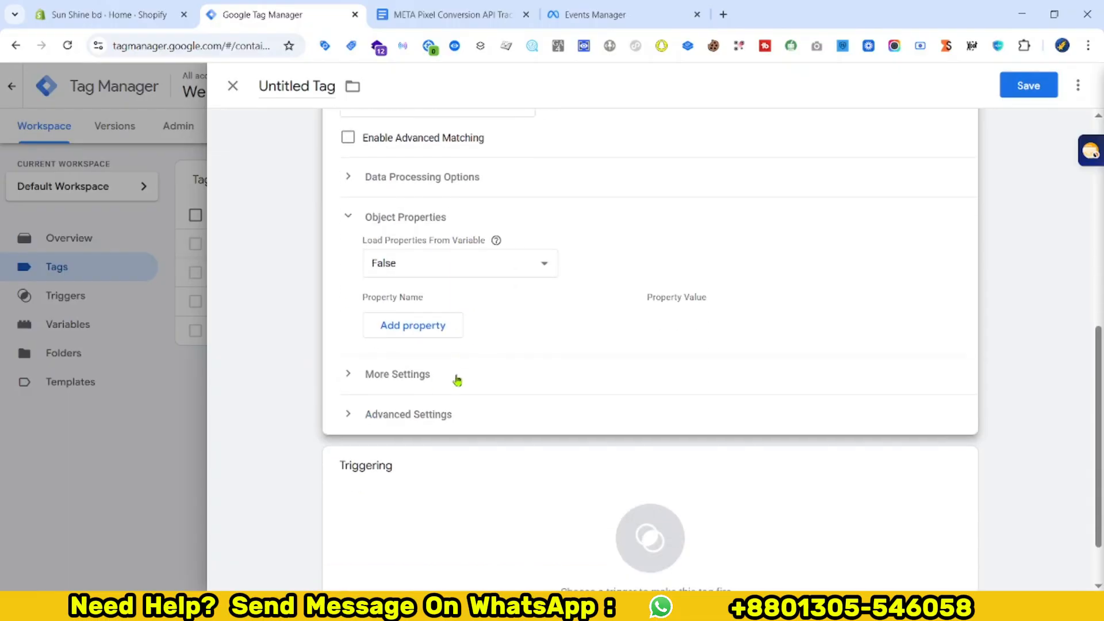
click(405, 325)
click(422, 360)
click(428, 394)
click(431, 429)
click(434, 458)
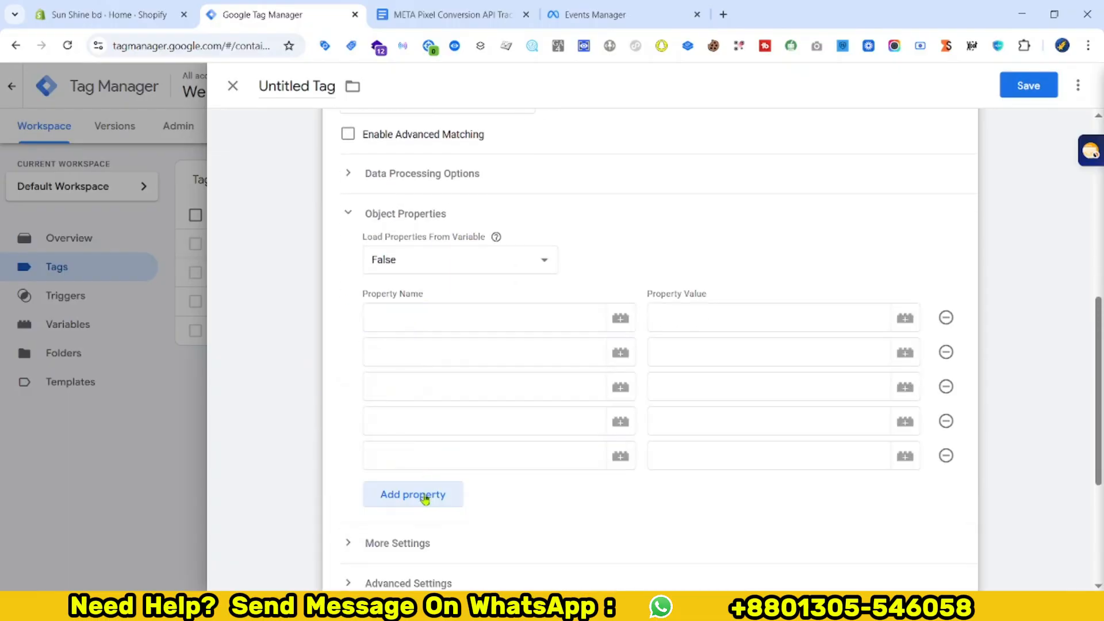
click(424, 499)
Copy the parameter name value from the Checkout table in the Google Docs tracking document into the tag's first property name.
click(444, 330)
key(ctrl+Tab)
double_click(306, 232)
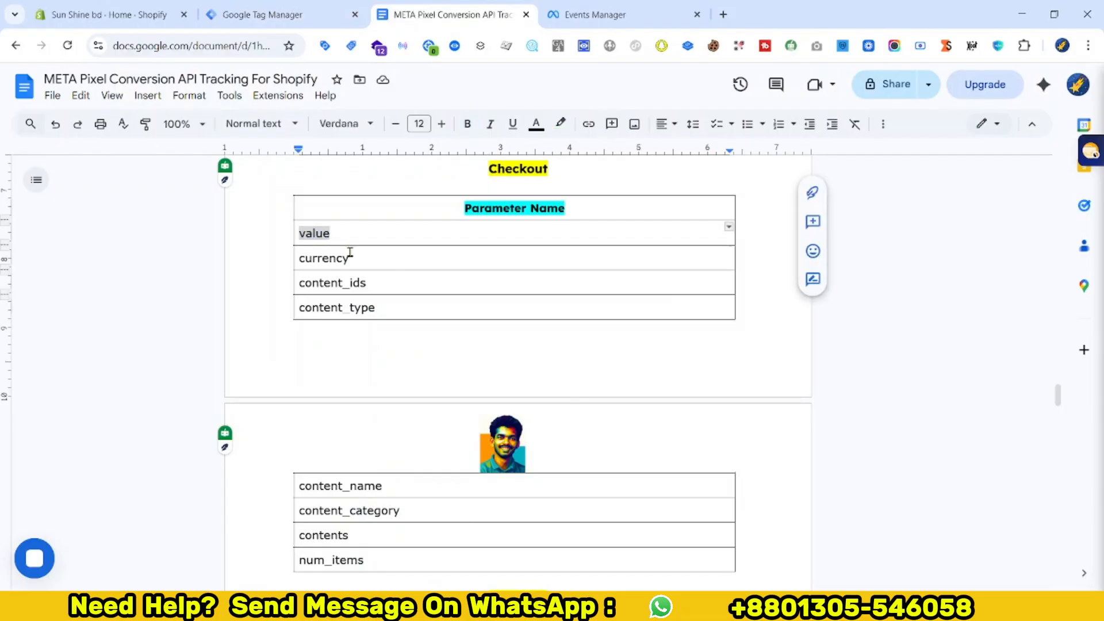
right_click(349, 253)
click(345, 160)
click(336, 29)
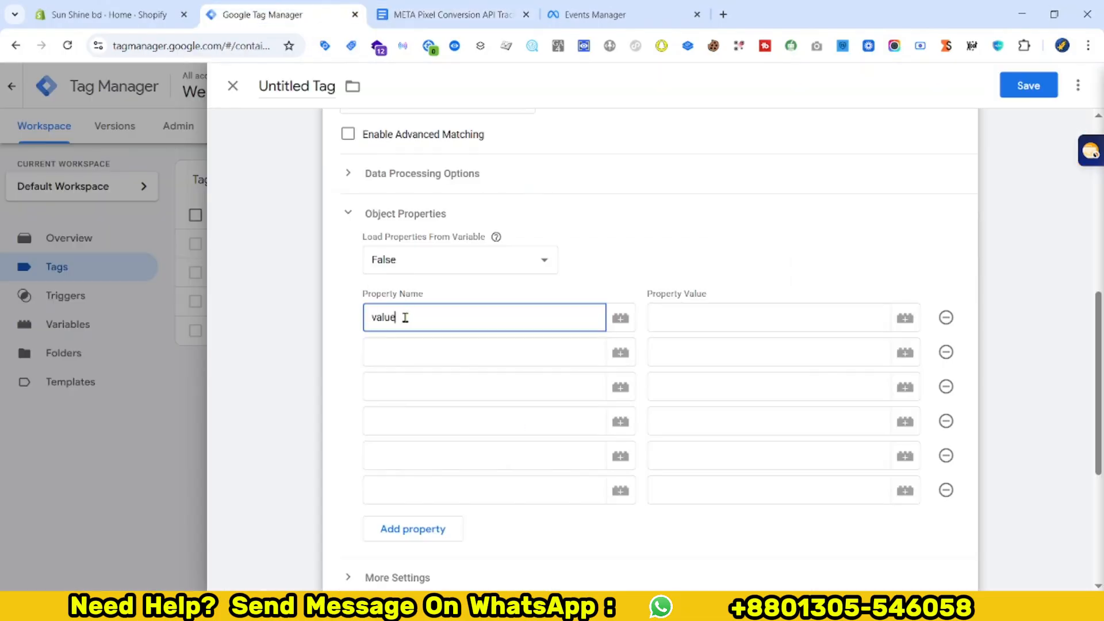
Copy currency from the document's Checkout table into the second property name of the Google Tag Manager tag.
click(437, 14)
double_click(320, 258)
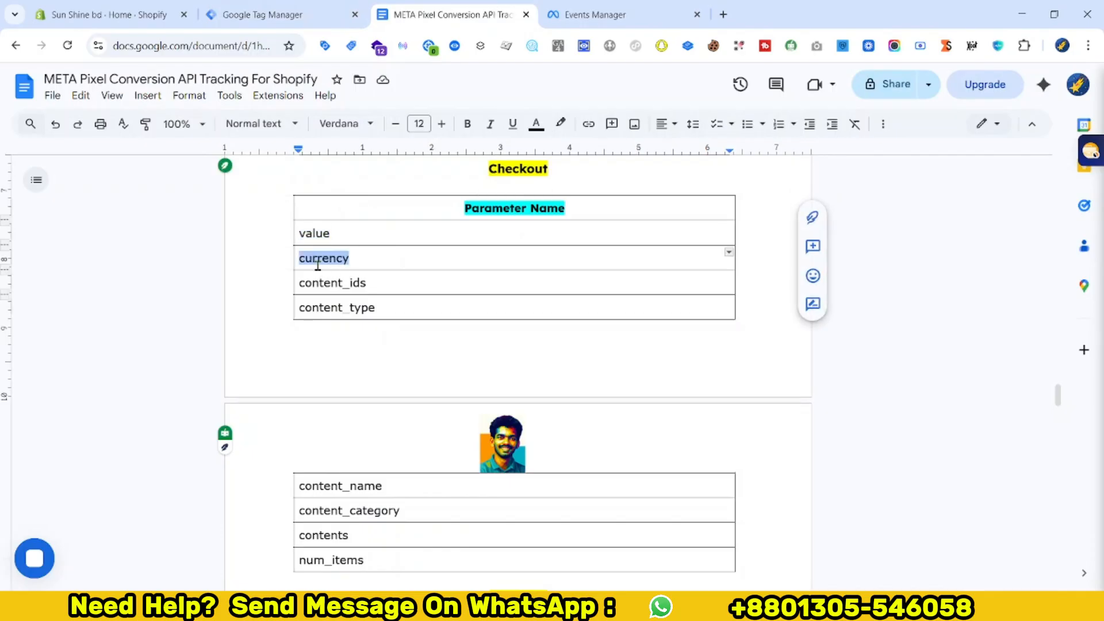
click(278, 12)
click(430, 350)
right_click(430, 351)
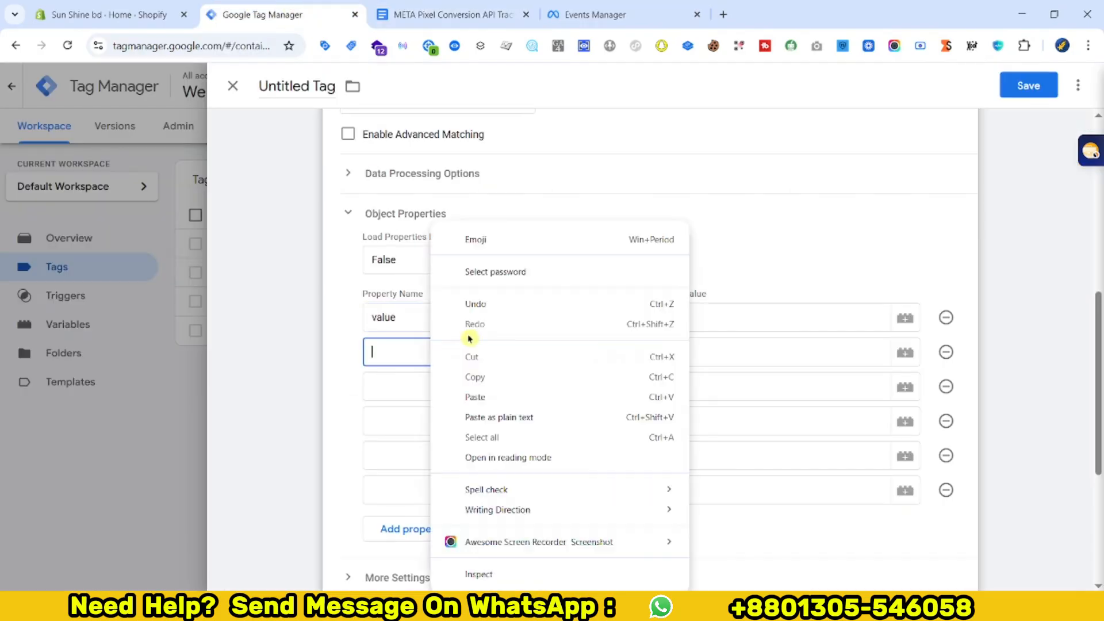
click(475, 396)
Copy content_ids from the document's Checkout table into the tag's third property name.
click(454, 14)
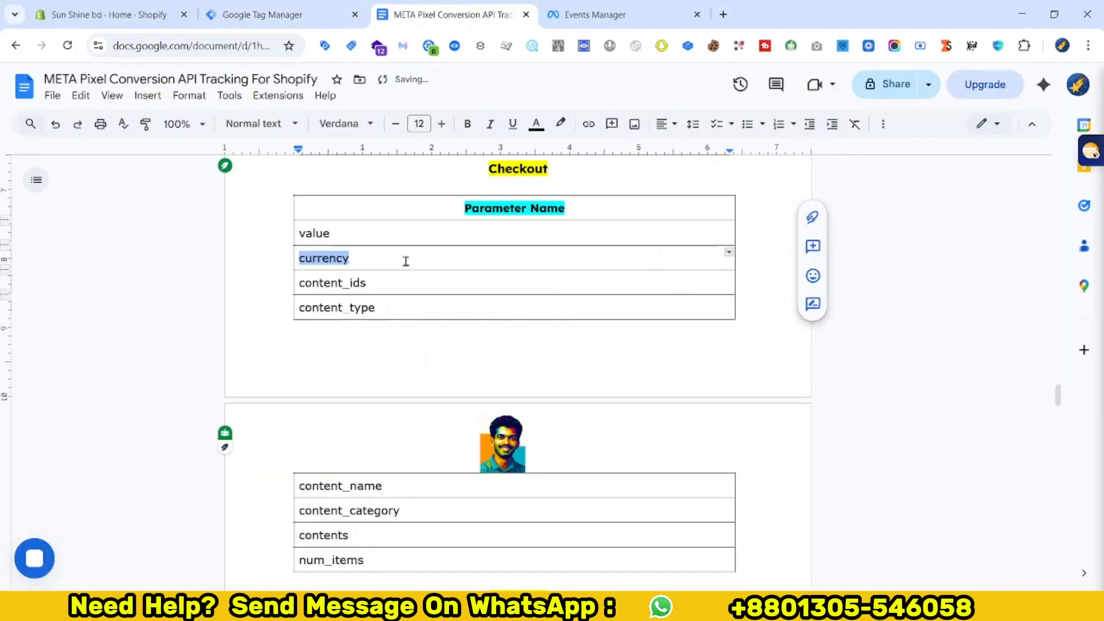
double_click(329, 283)
right_click(335, 282)
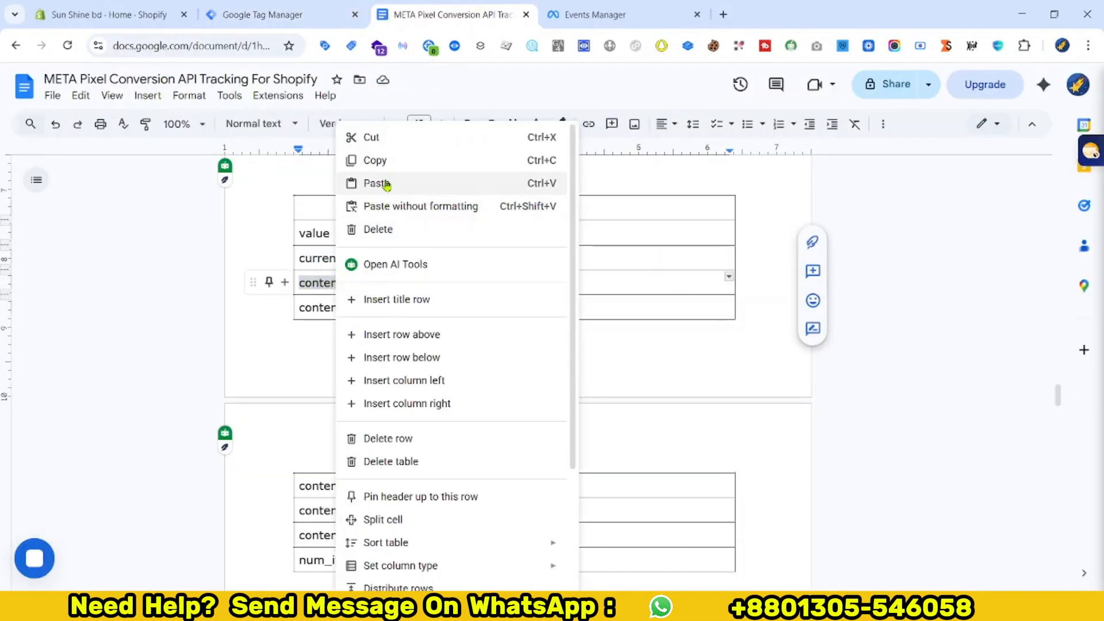
click(376, 160)
click(262, 14)
click(379, 391)
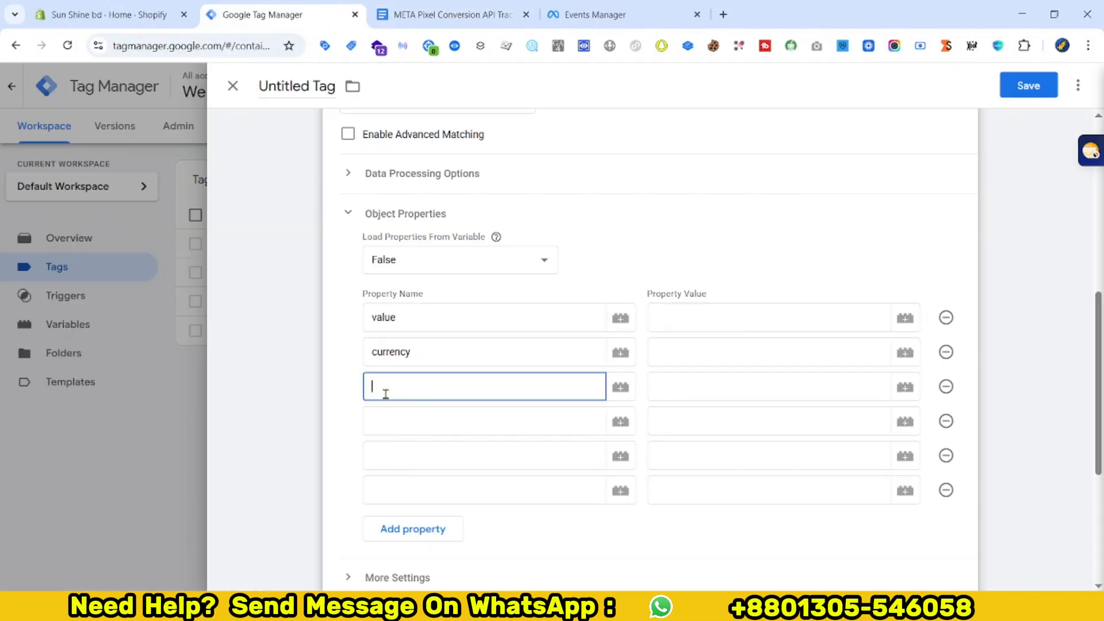
right_click(382, 392)
click(424, 200)
Copy content_type from the document's Checkout table into the tag's fourth property name.
click(421, 13)
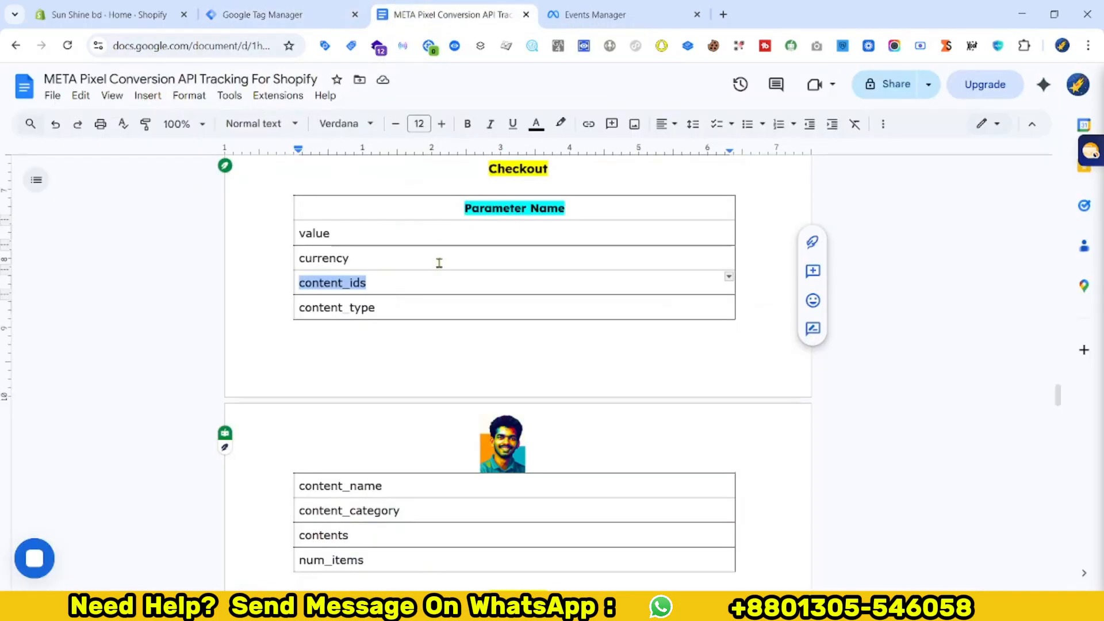
scroll(439, 261, down, 2)
double_click(320, 236)
right_click(345, 235)
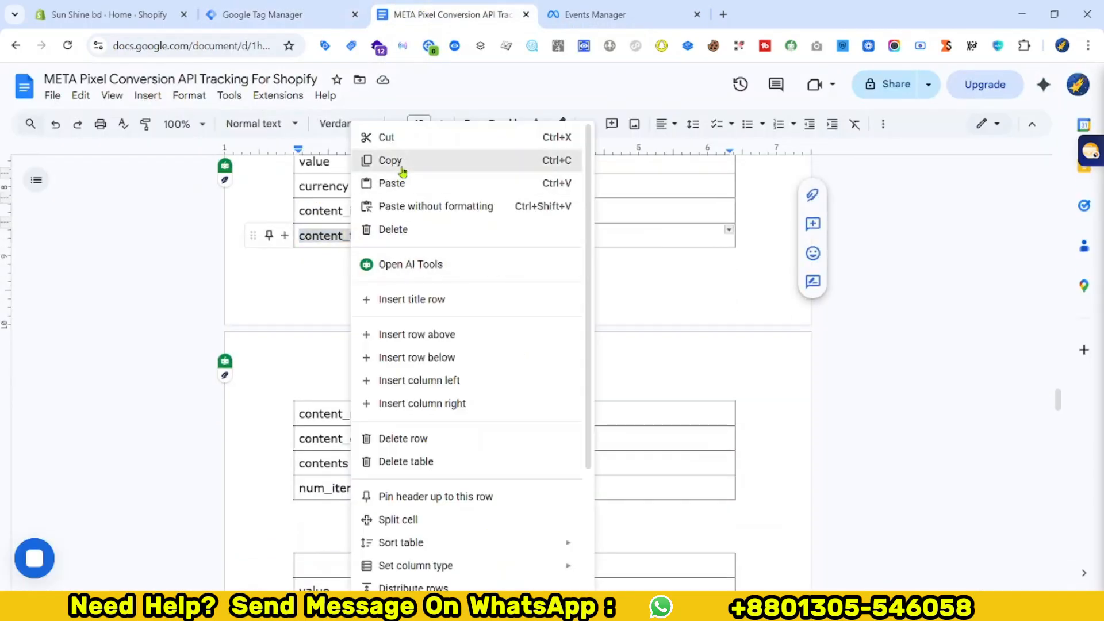
click(382, 161)
click(316, 12)
click(406, 419)
right_click(407, 421)
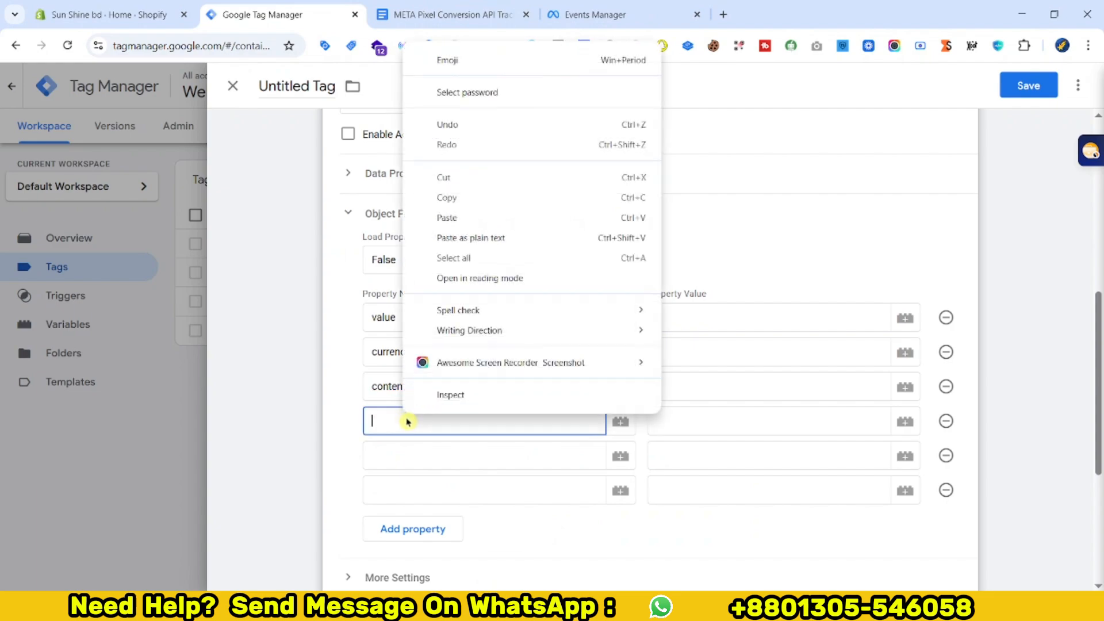
click(450, 217)
Add two more property rows and copy content_name from the document's Checkout table into the fifth property name.
scroll(437, 287, down, 5)
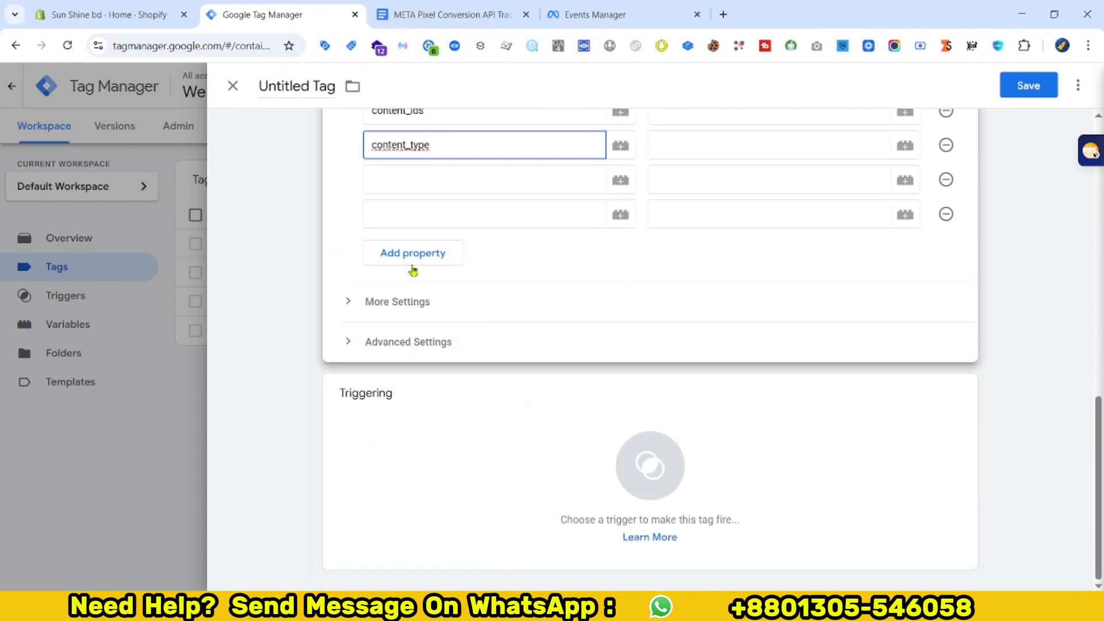
click(417, 287)
click(436, 14)
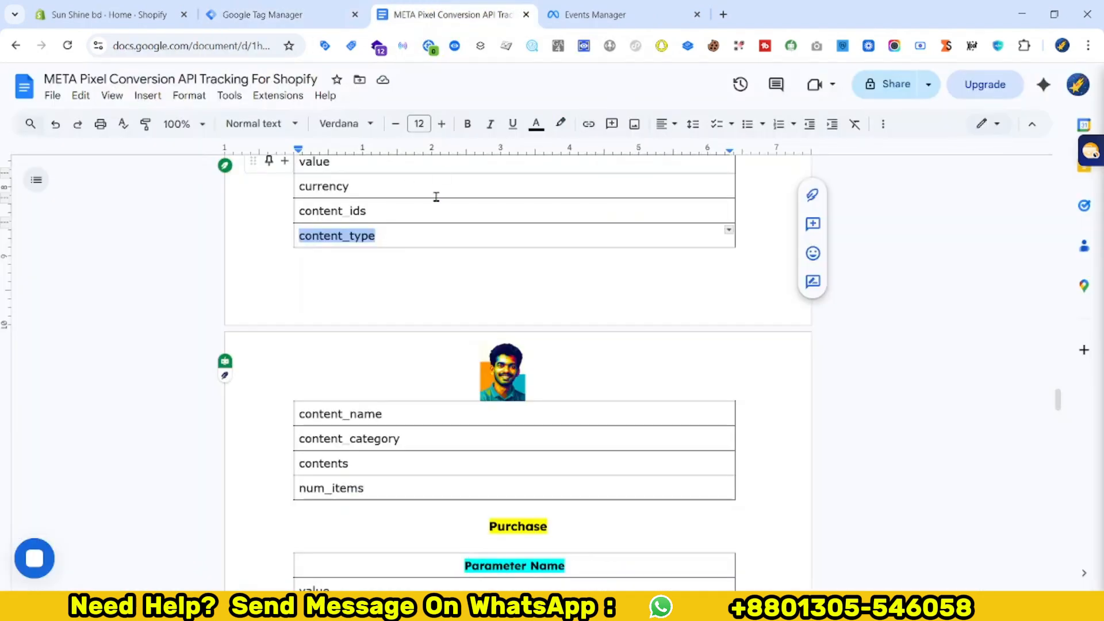
double_click(344, 414)
right_click(344, 414)
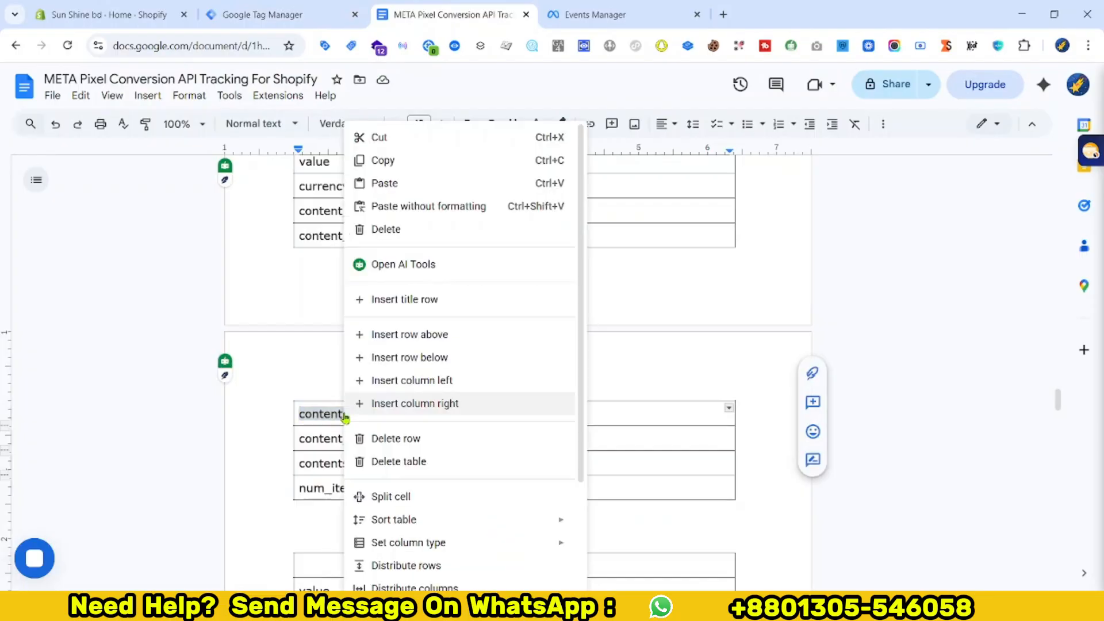
click(411, 163)
click(337, 5)
right_click(425, 187)
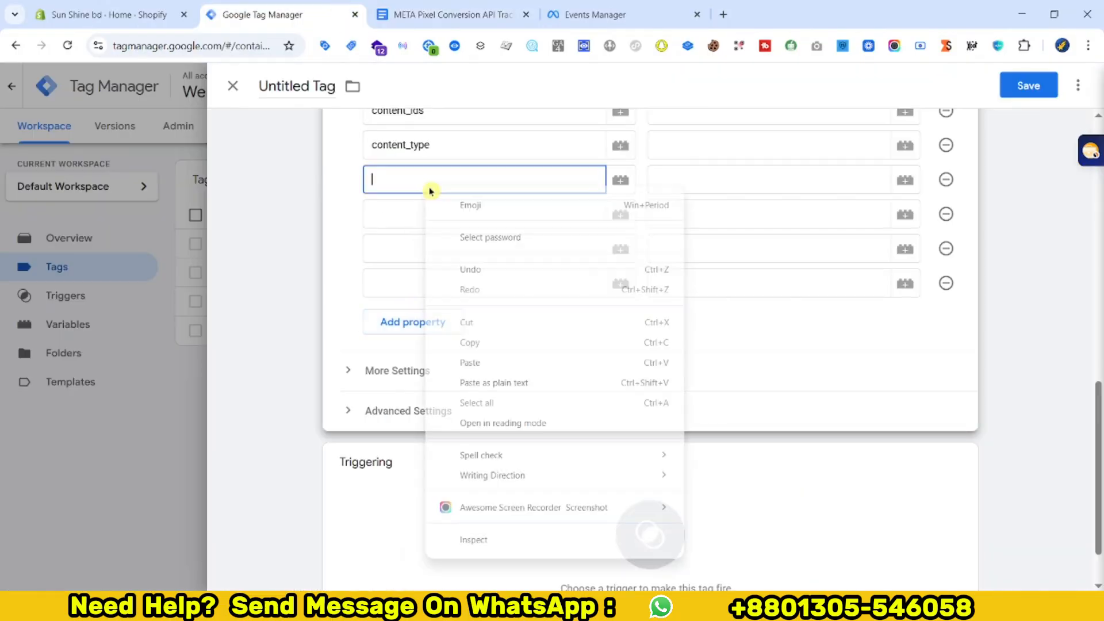
click(496, 361)
Copy content_category from the document's Checkout table into the tag's sixth property name.
click(437, 14)
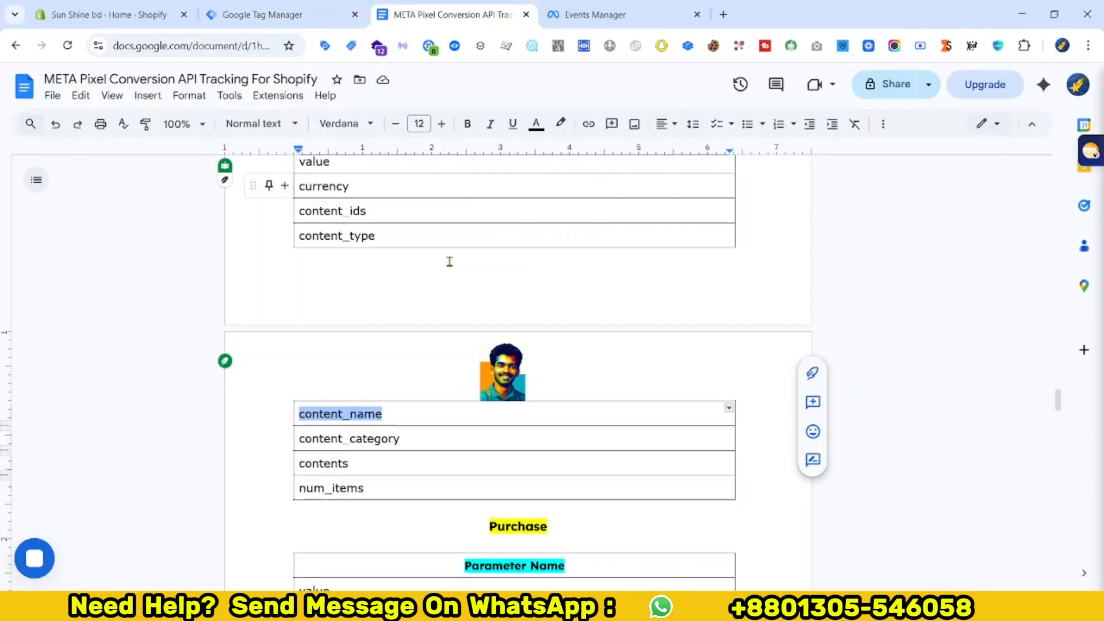
click(332, 438)
right_click(333, 438)
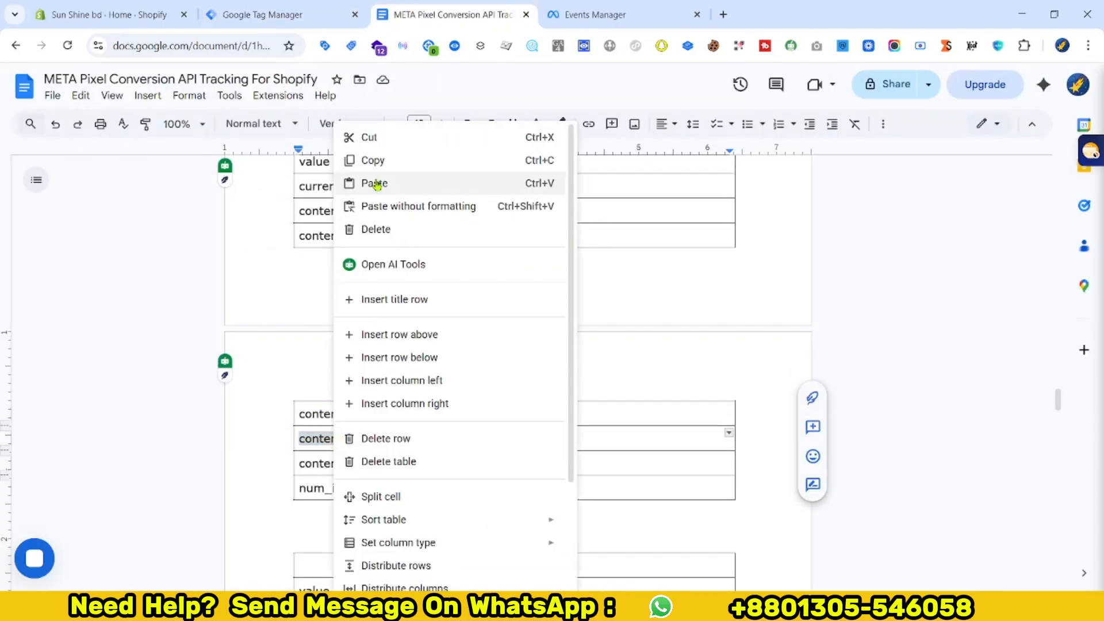
click(368, 162)
click(335, 6)
click(424, 211)
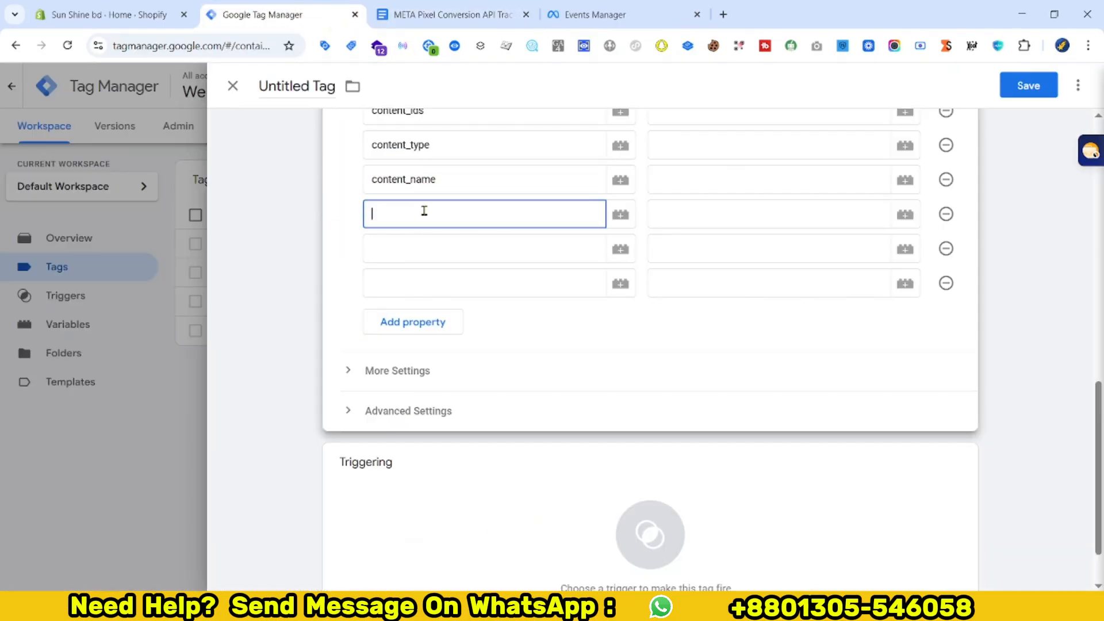
right_click(423, 212)
click(506, 385)
Copy contents from the document's Checkout table into the tag's seventh property name.
click(437, 15)
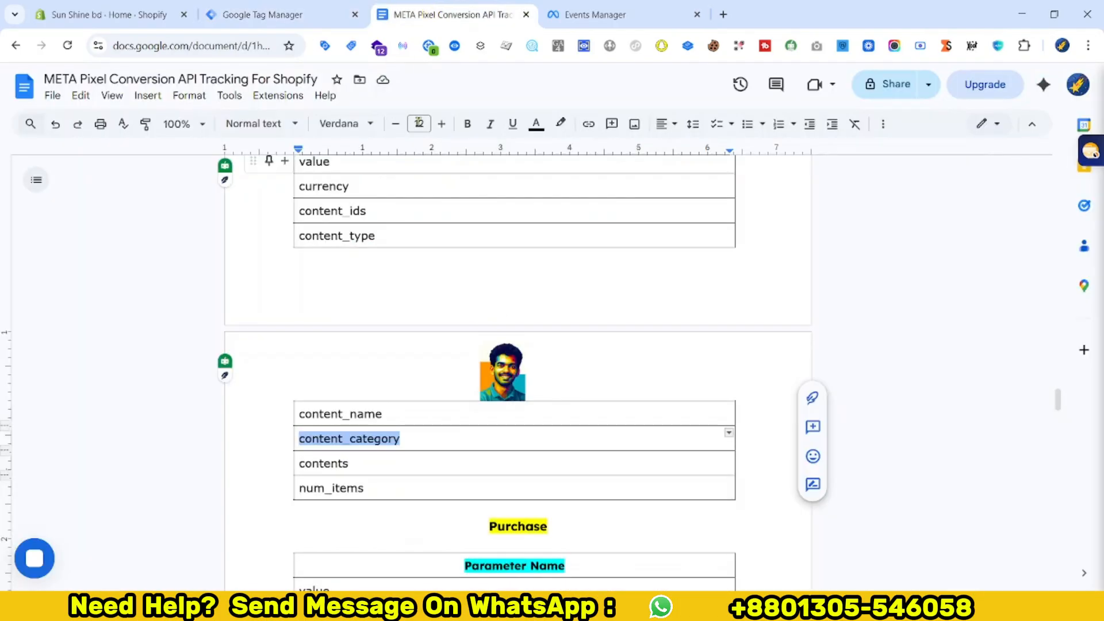
double_click(323, 463)
right_click(325, 464)
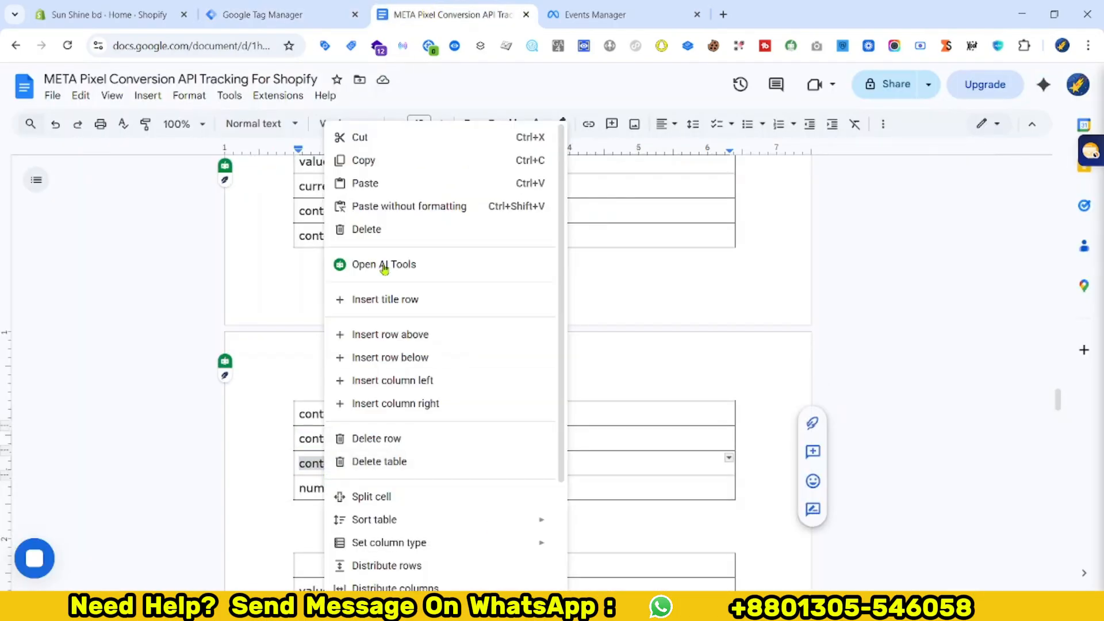
click(362, 158)
click(365, 5)
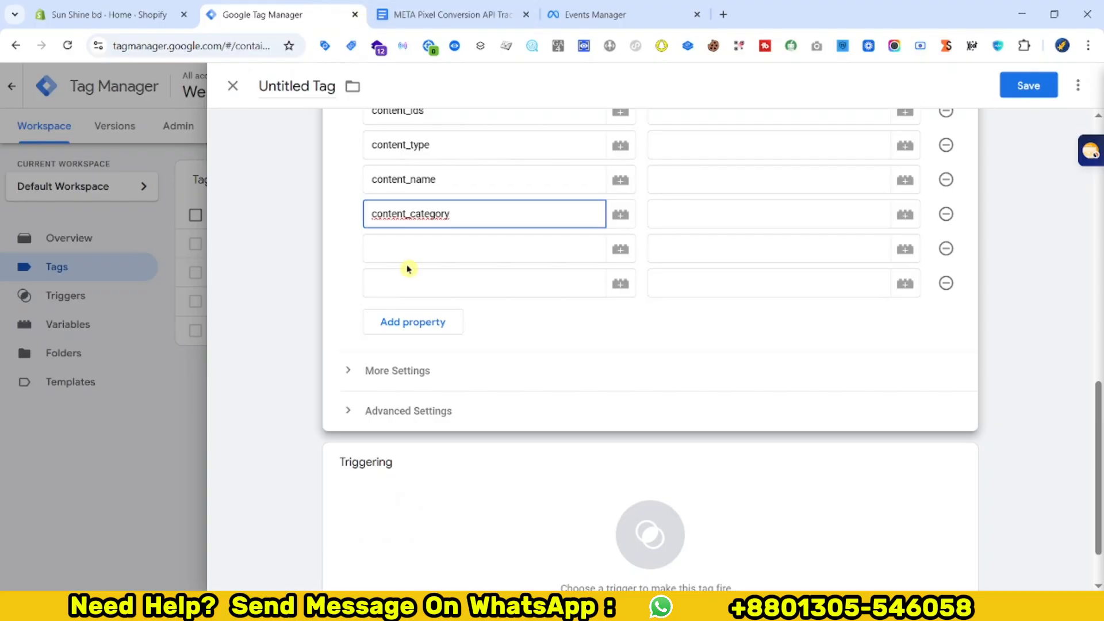
click(402, 247)
Copy num_items from the document's Checkout table into the tag's eighth property name.
click(451, 14)
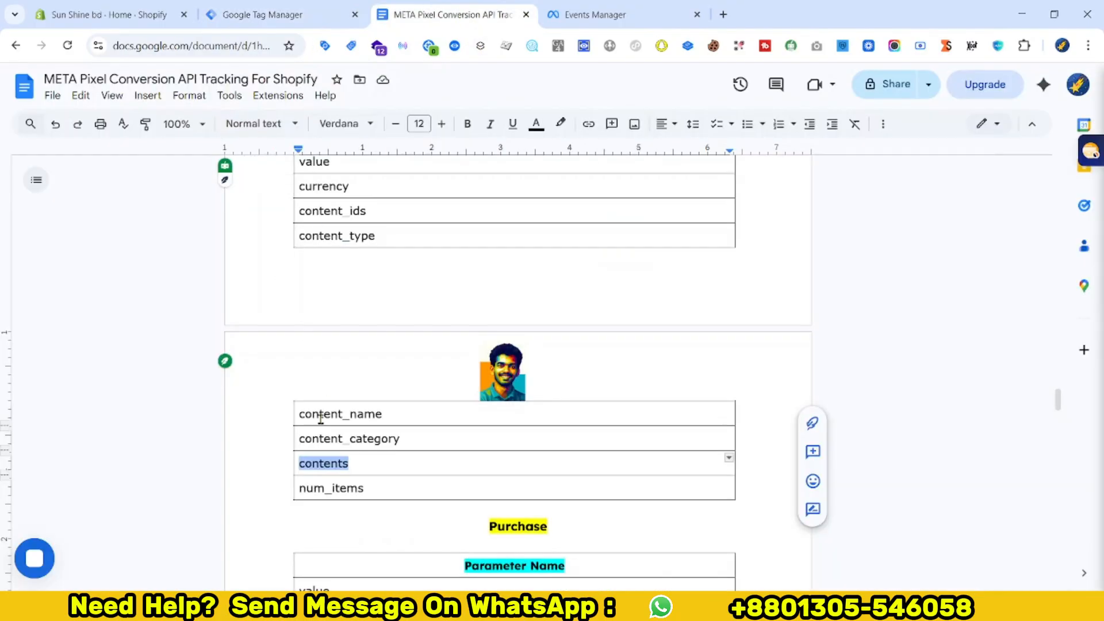
double_click(303, 485)
click(261, 12)
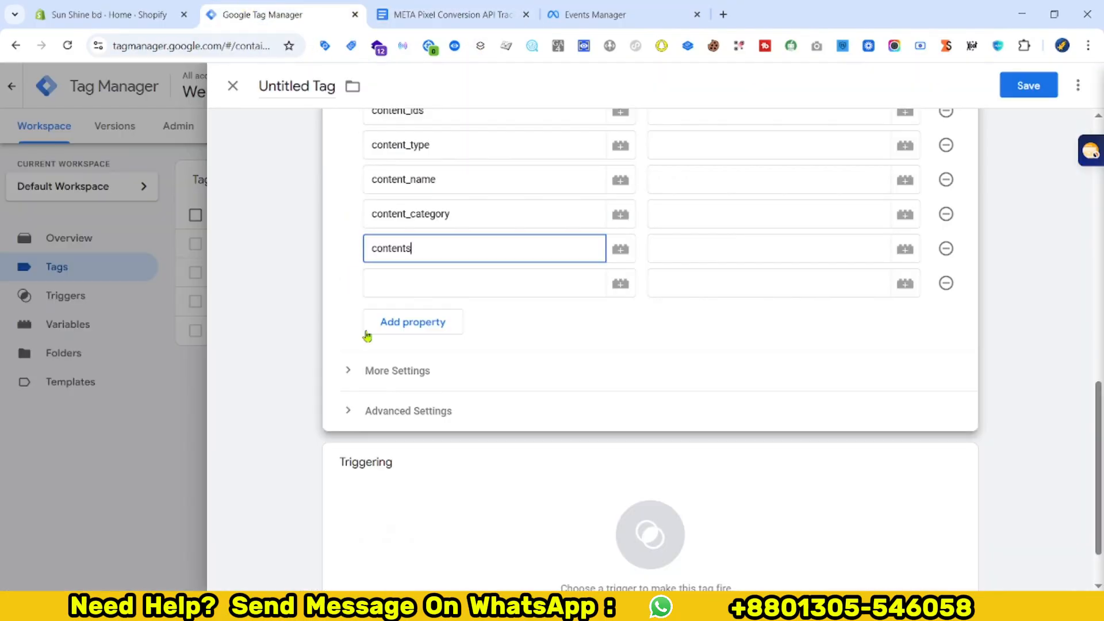
click(432, 293)
key(ctrl+v)
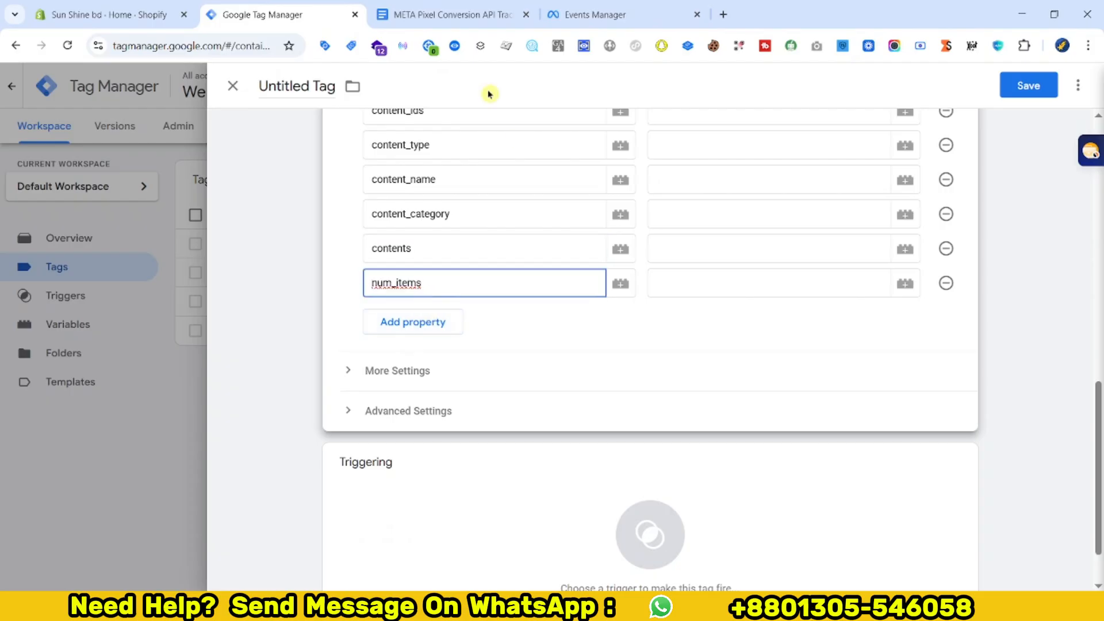
Check the tag's property names against the parameter list in the document's Checkout table.
click(451, 14)
scroll(446, 347, down, 1)
scroll(326, 470, up, 1)
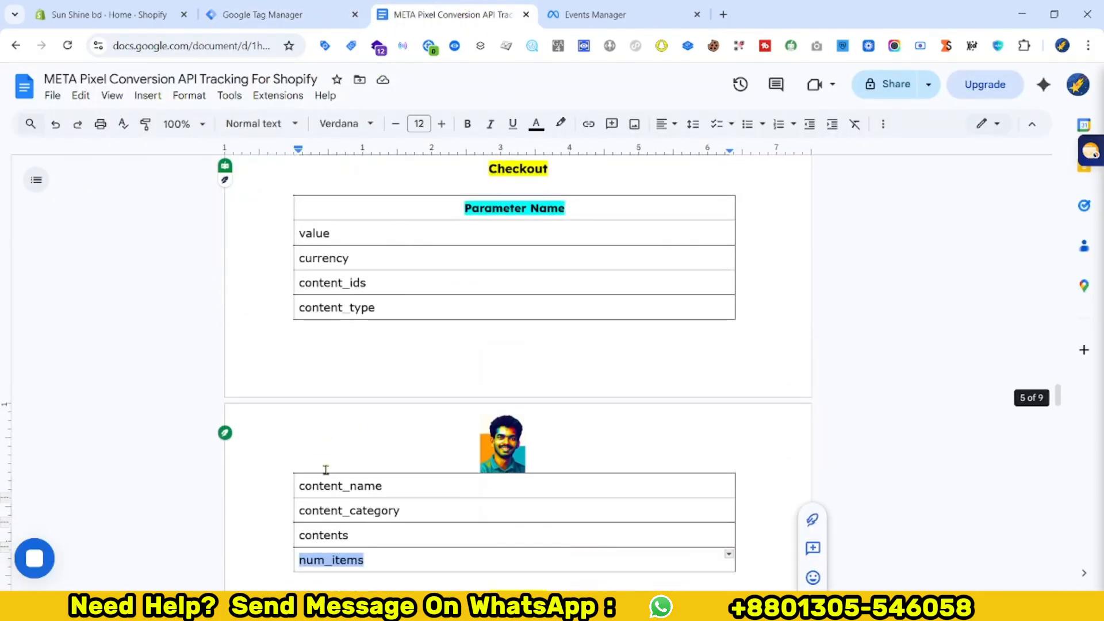
click(262, 13)
scroll(735, 345, up, 2)
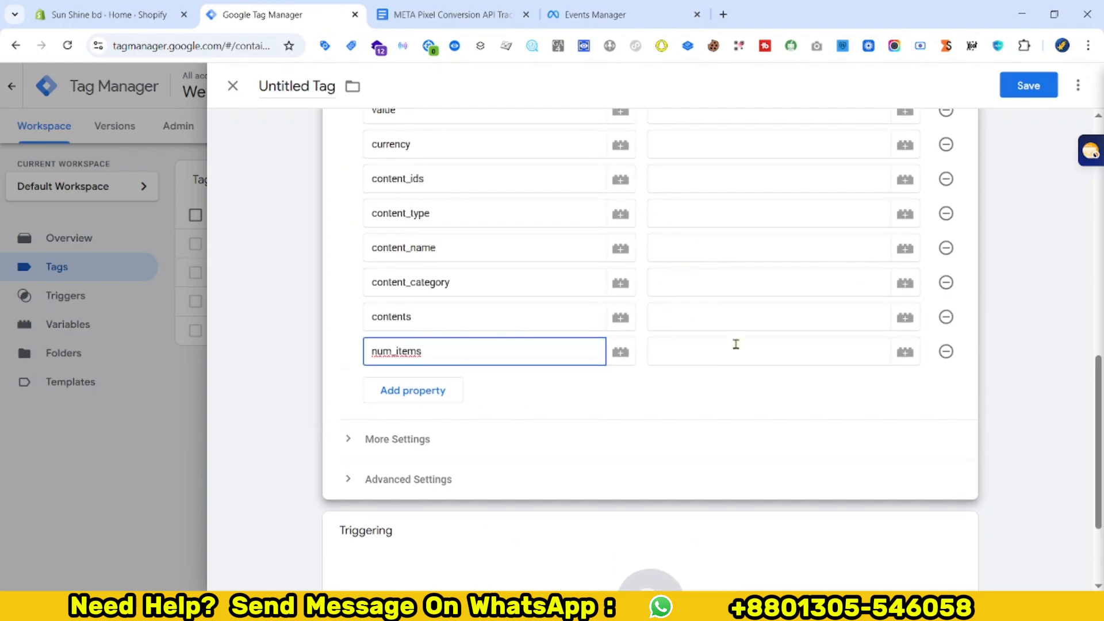
scroll(776, 396, up, 2)
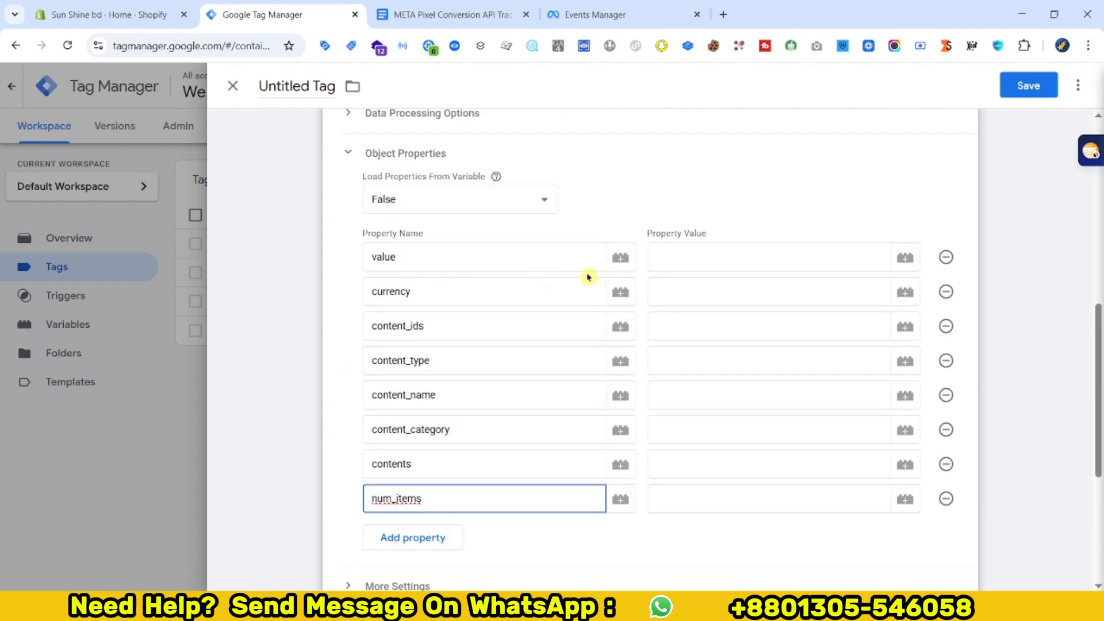
Set the tag's value property to the {{value}} variable and its currency property to {{currency}}.
click(656, 267)
text({{val)
click(719, 289)
click(719, 291)
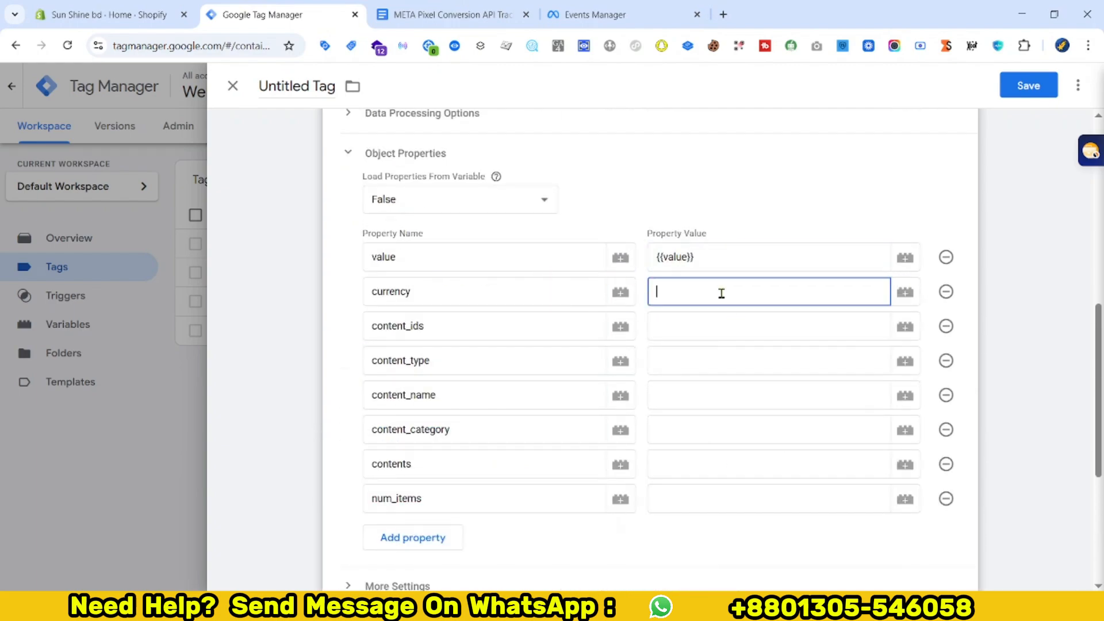
text({{Cur)
click(705, 323)
Assign the {{content_ids}} variable to the content_ids property and {{content_type}} to the content_type property.
click(705, 326)
text({{ids)
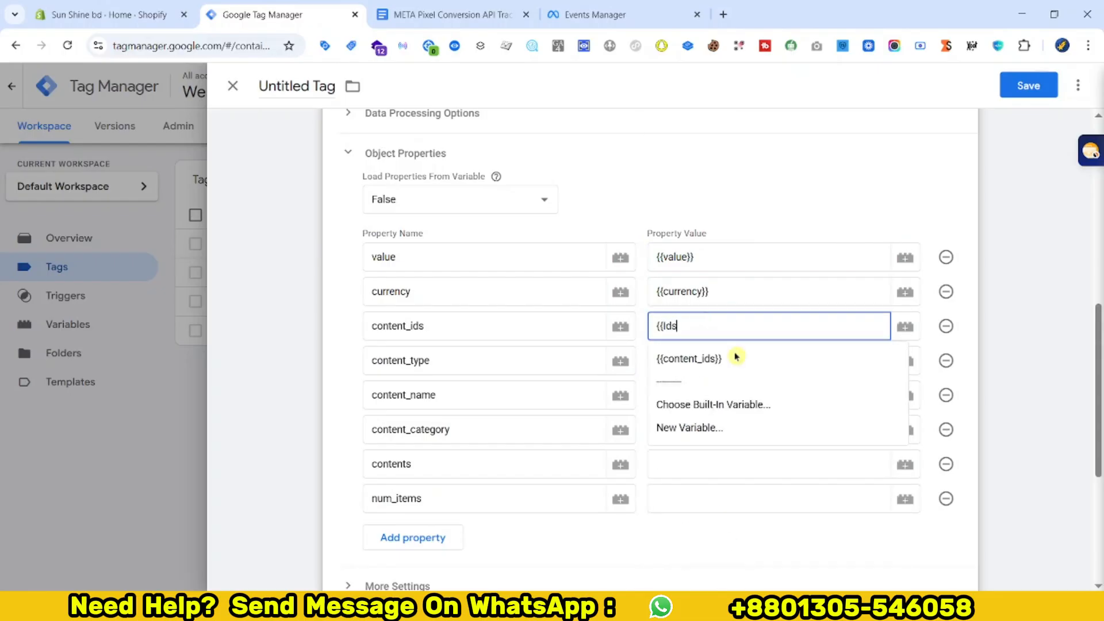
click(705, 356)
click(704, 361)
text({{typ)
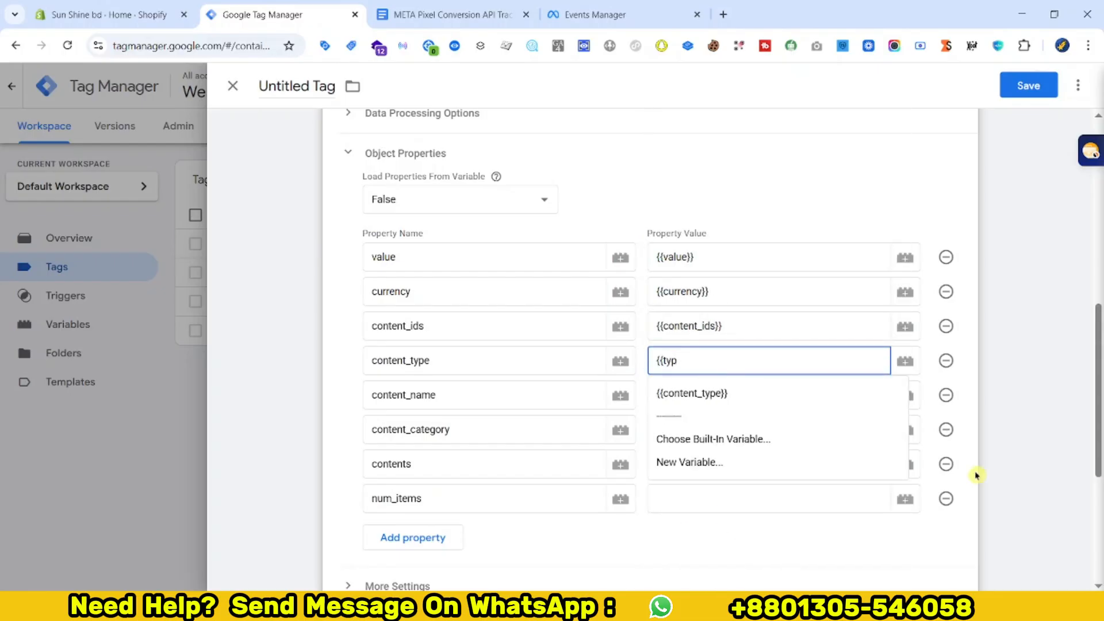
click(692, 393)
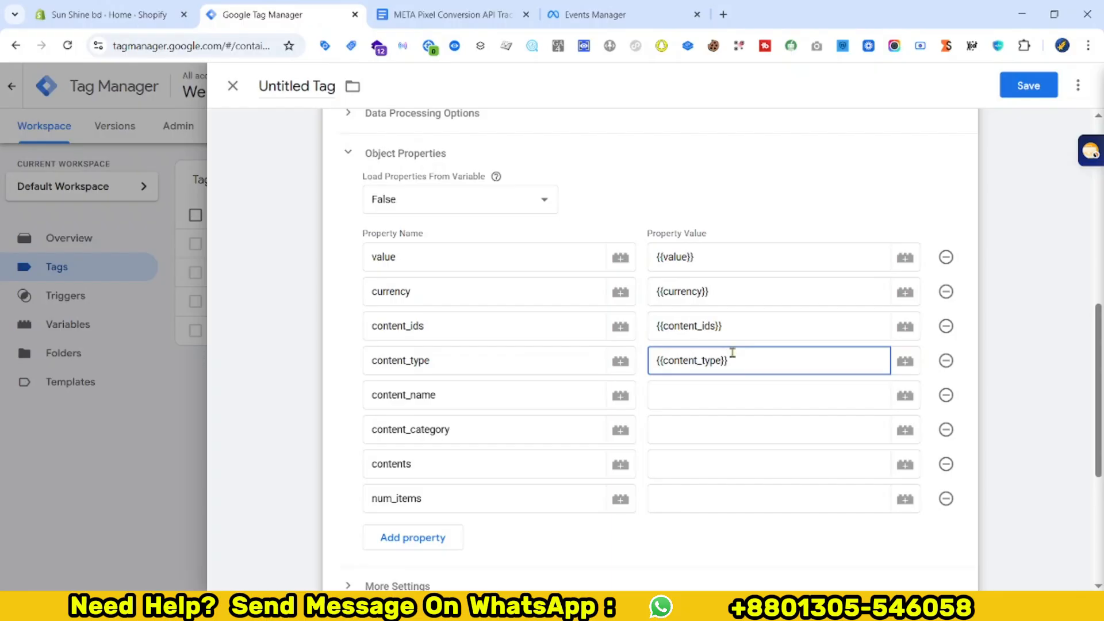
Assign the {{content_name}} variable to the content_name property and {{content_category}} to the content_category property.
click(731, 391)
text({{nam)
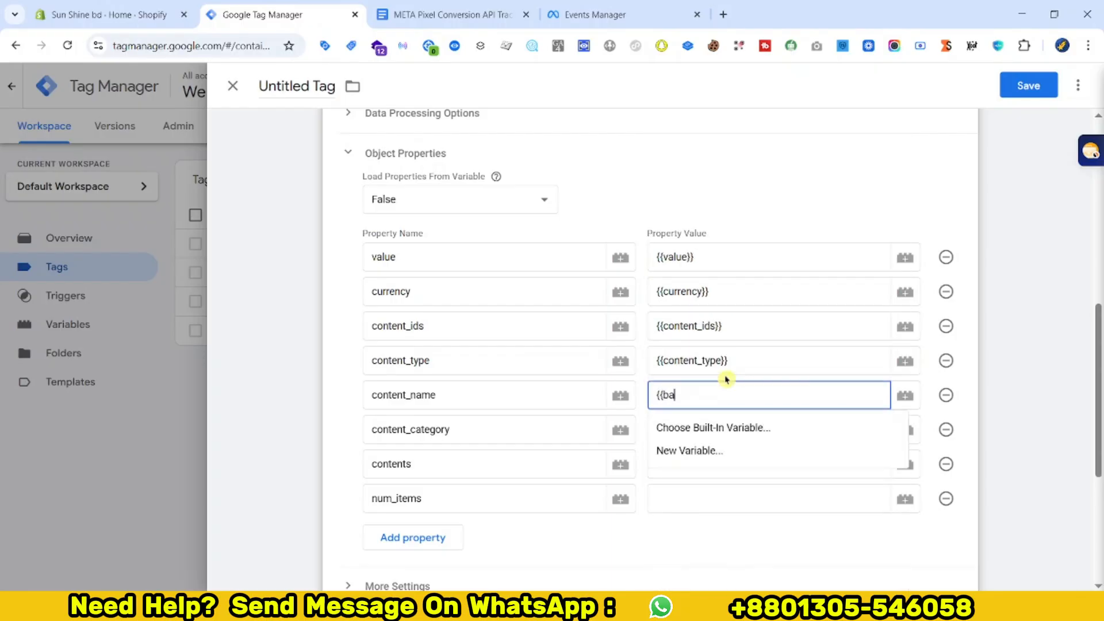
click(714, 427)
click(715, 429)
text({{cat)
click(714, 460)
Assign the {{contents}} variable to the contents property and {{num_items}} to the num_items property.
click(714, 463)
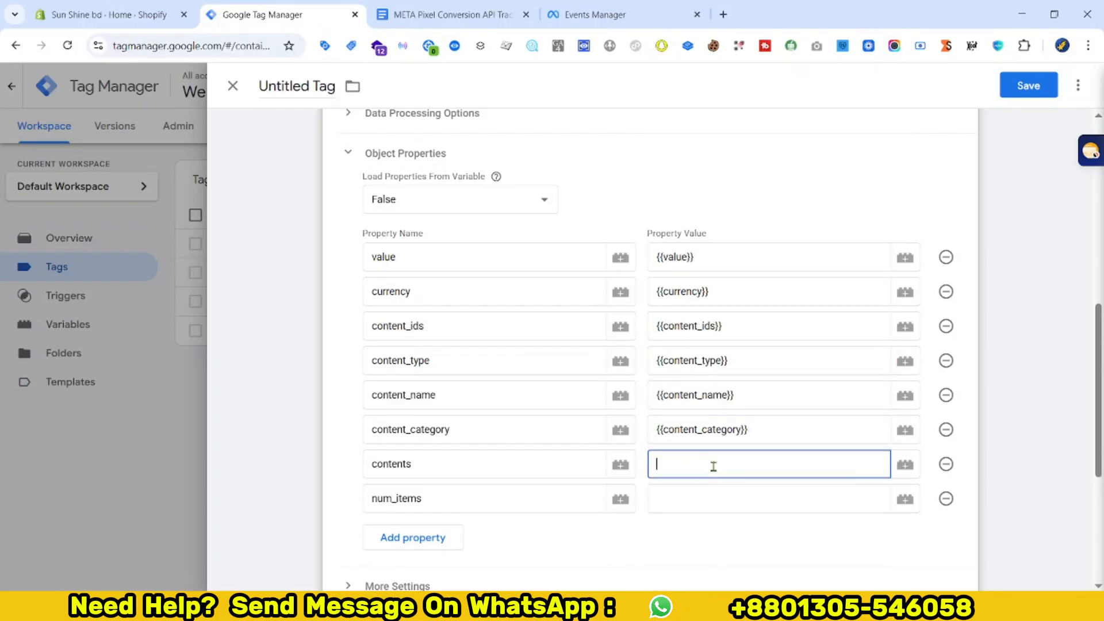
text({{Conte)
click(682, 363)
click(710, 498)
text({{num)
click(688, 395)
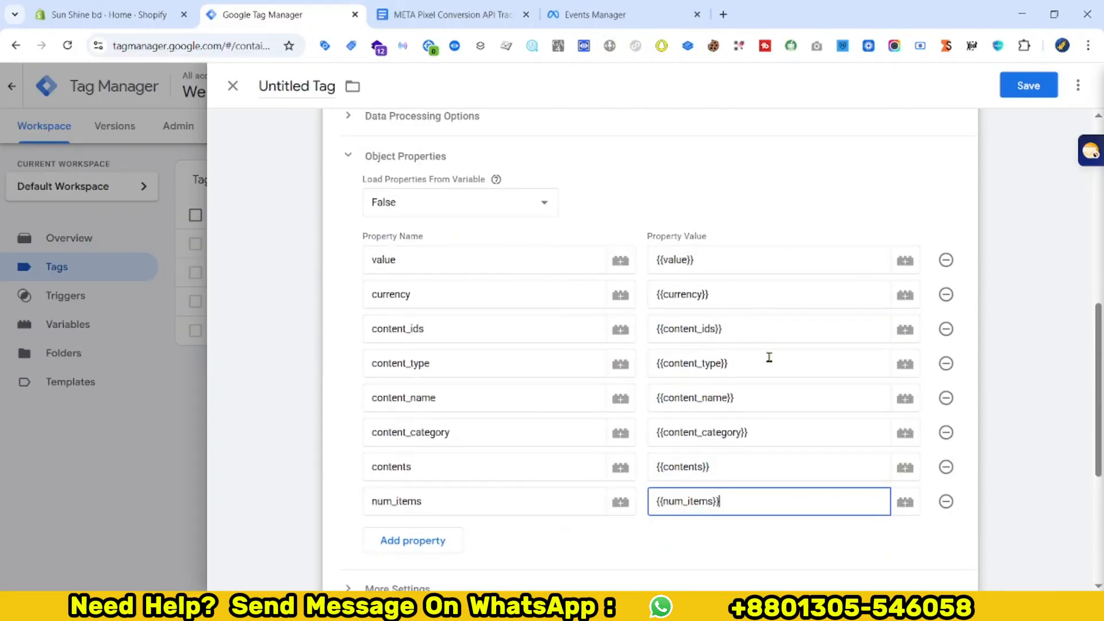
Attach the begin_checkout trigger to the tag and save it as Facebook Pixel - Checkout || TAG.
scroll(769, 357, down, 5)
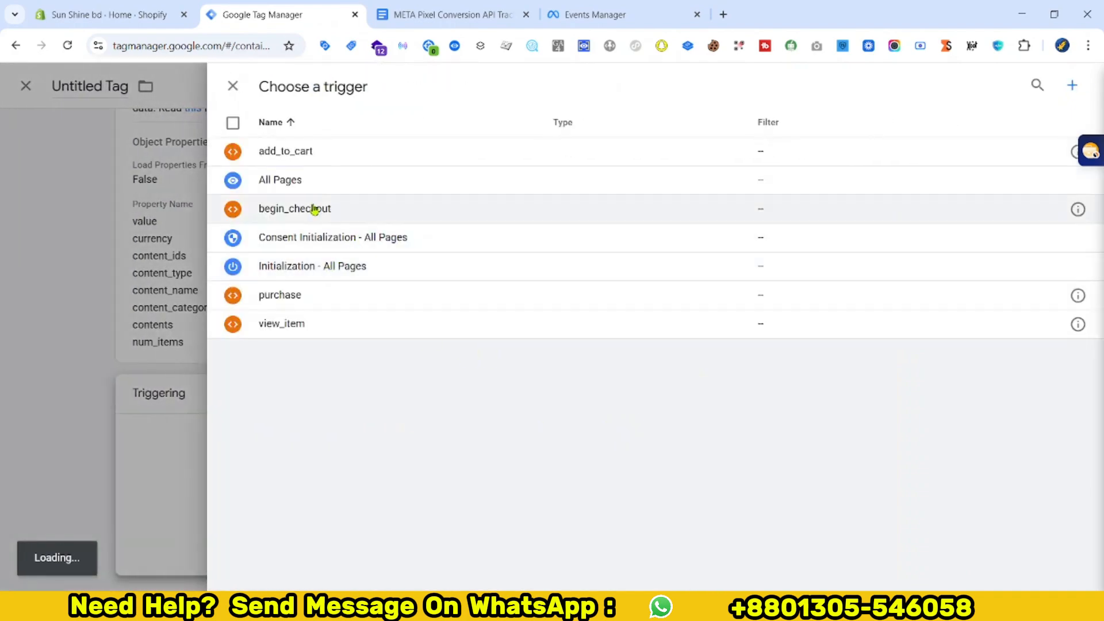
click(315, 209)
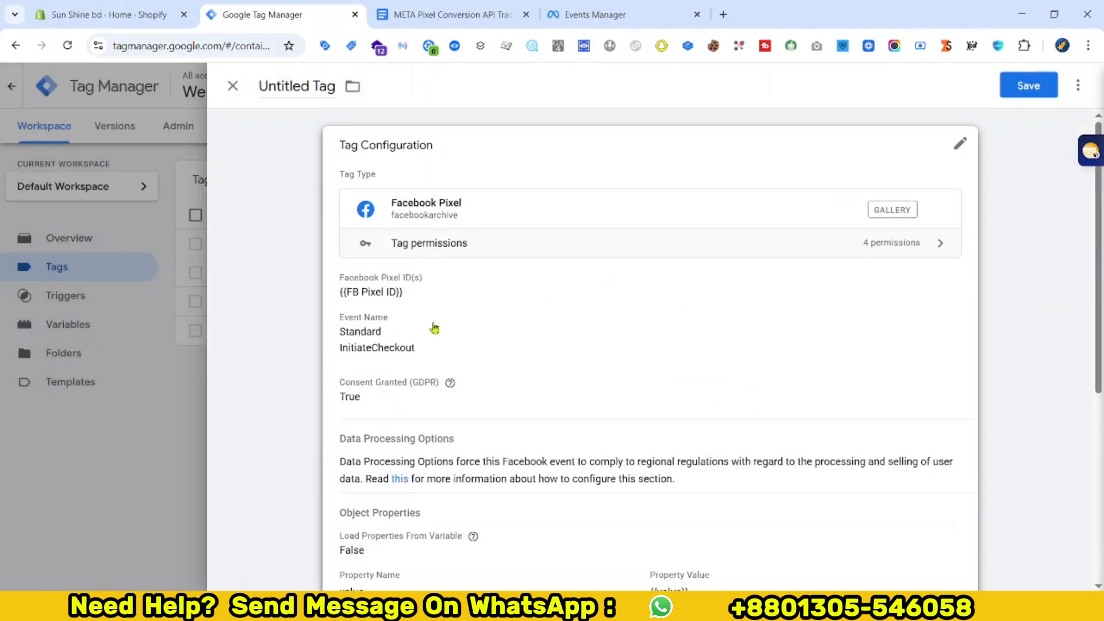
click(1028, 85)
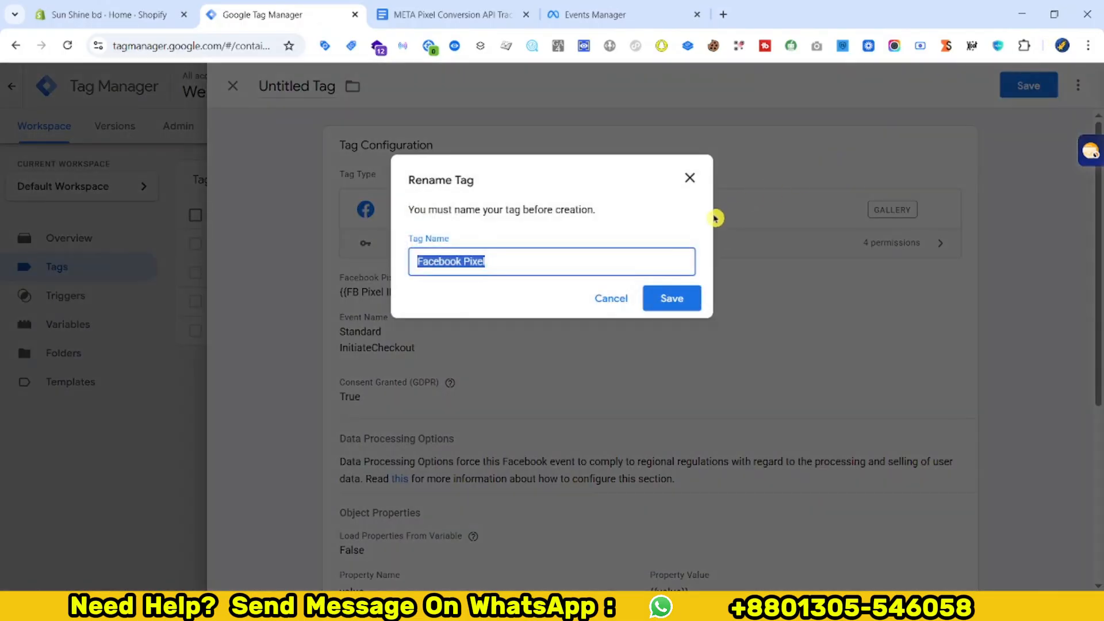
key(End)
text(- Ch)
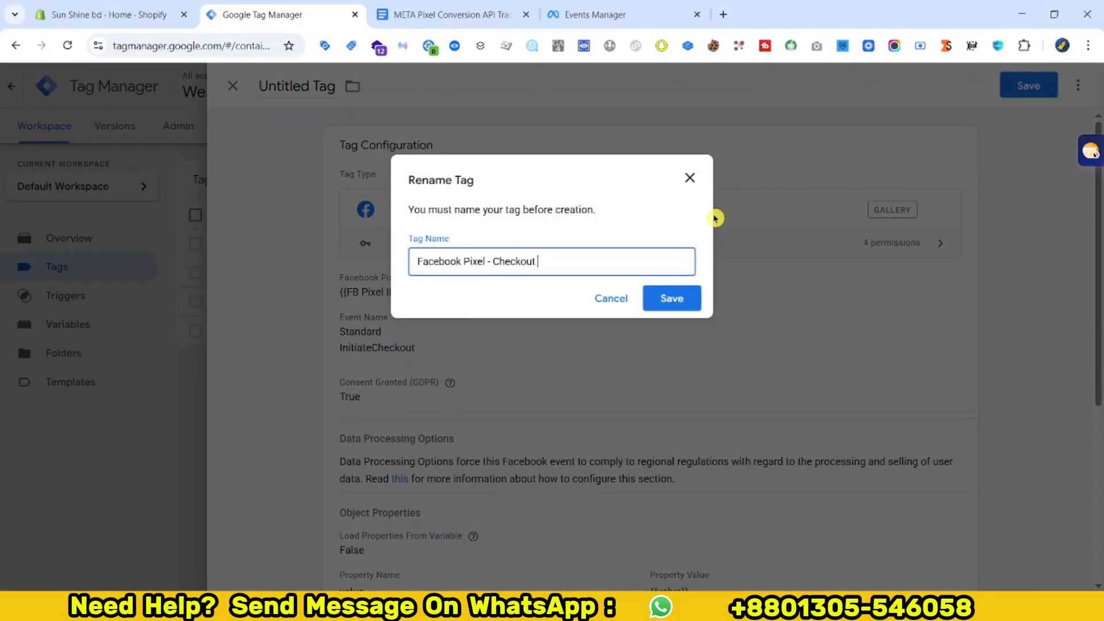
click(689, 298)
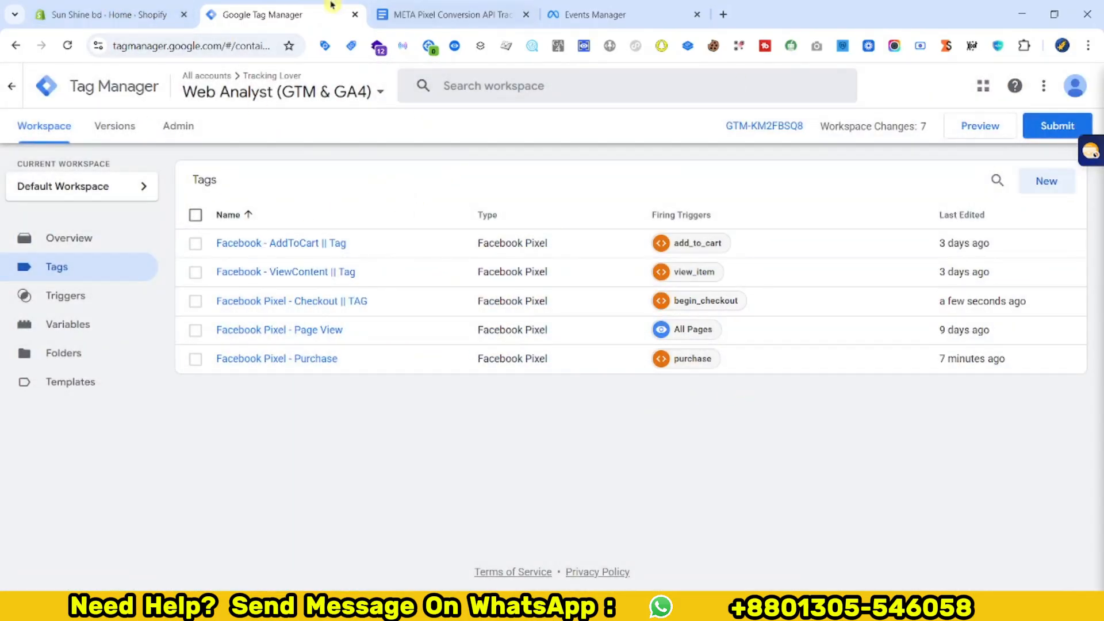
Open the online store from Shopify and start a Tag Manager preview session connected to the storefront.
click(159, 5)
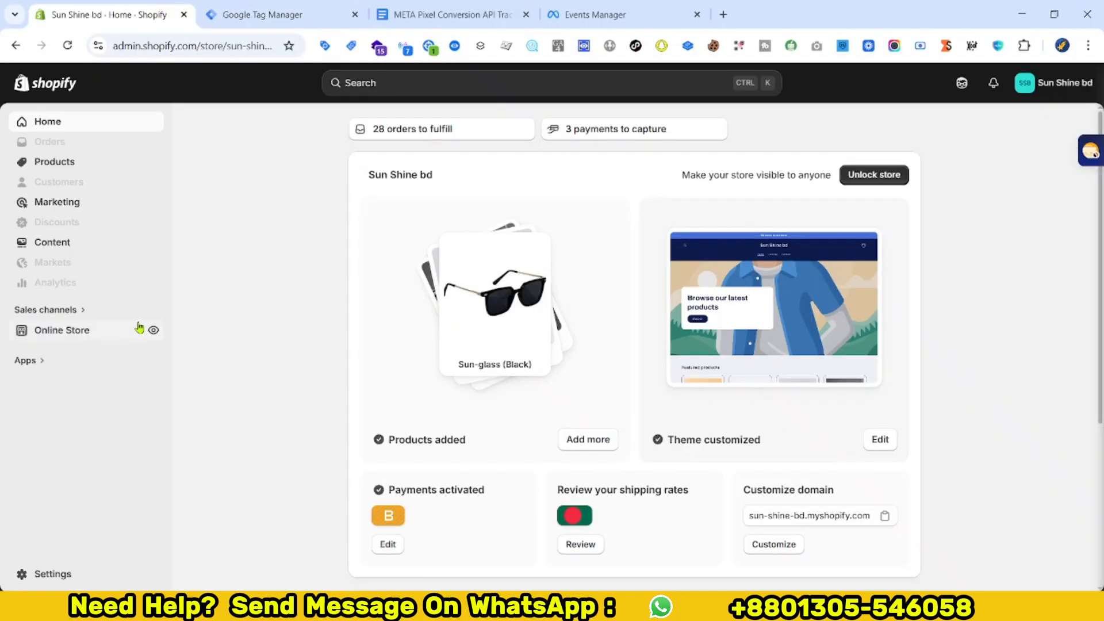
click(152, 329)
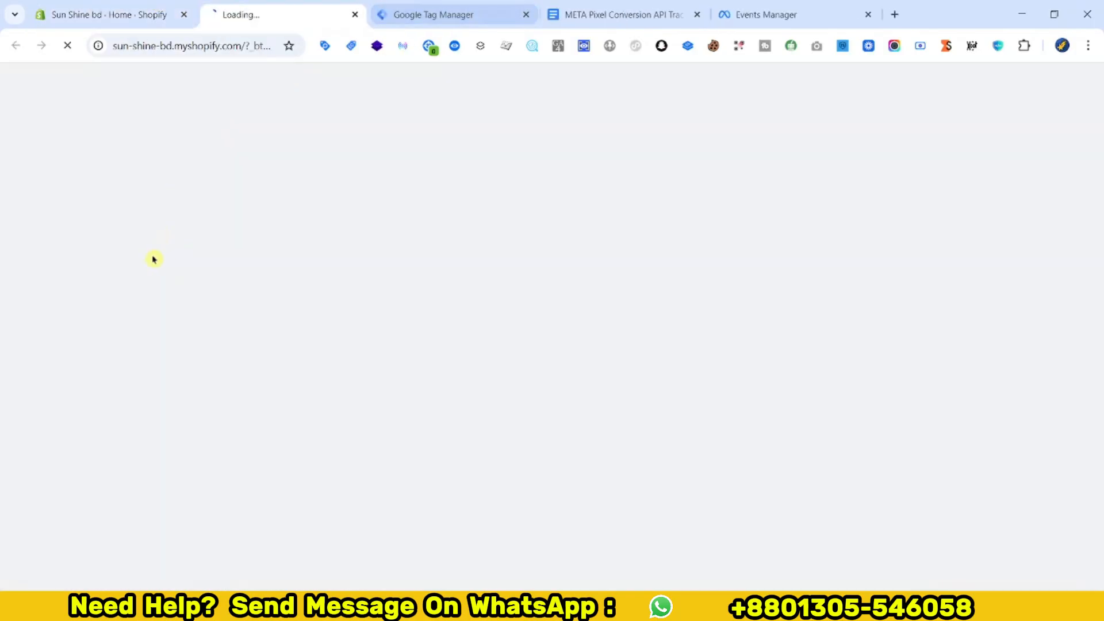
click(396, 8)
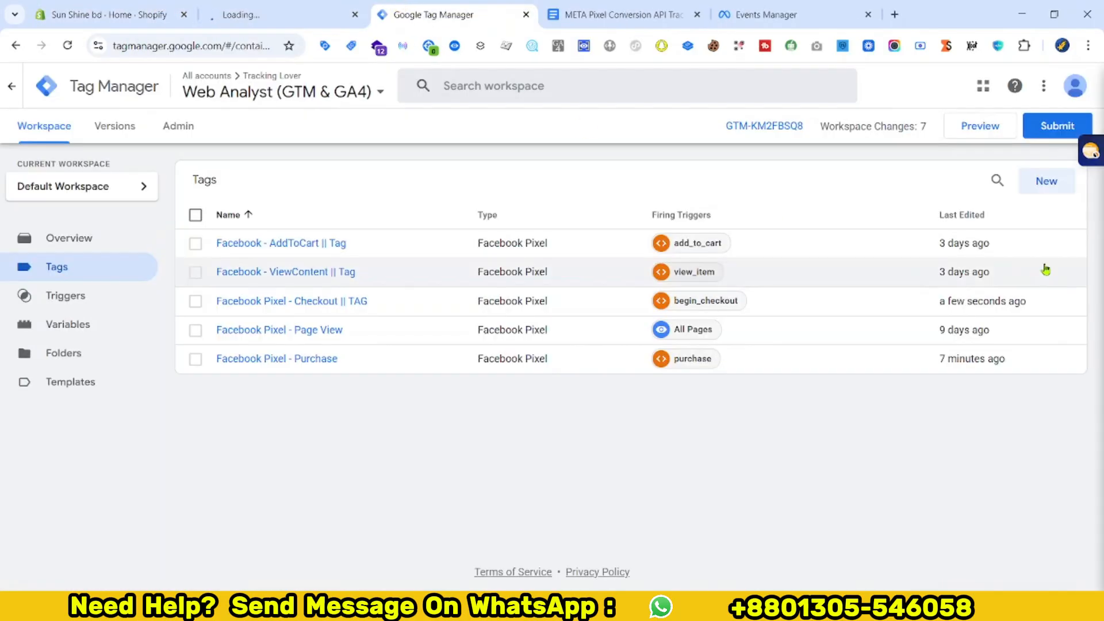
click(989, 125)
click(616, 377)
click(524, 411)
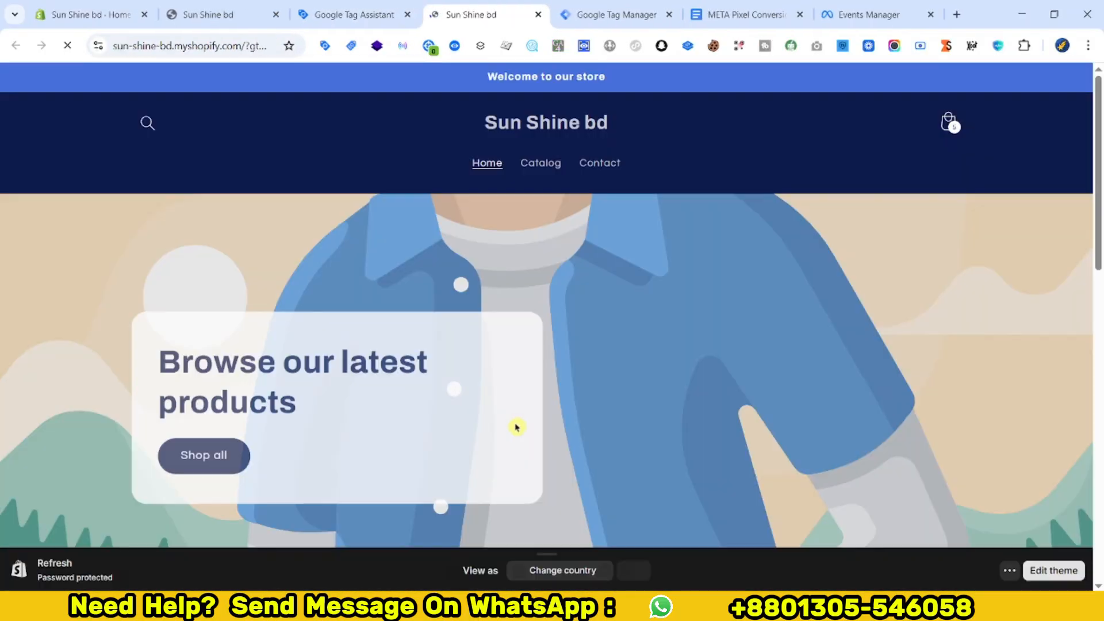
Open the Cannon EOS - 700D product page from the store's Featured products.
scroll(647, 311, down, 5)
scroll(647, 311, down, 5)
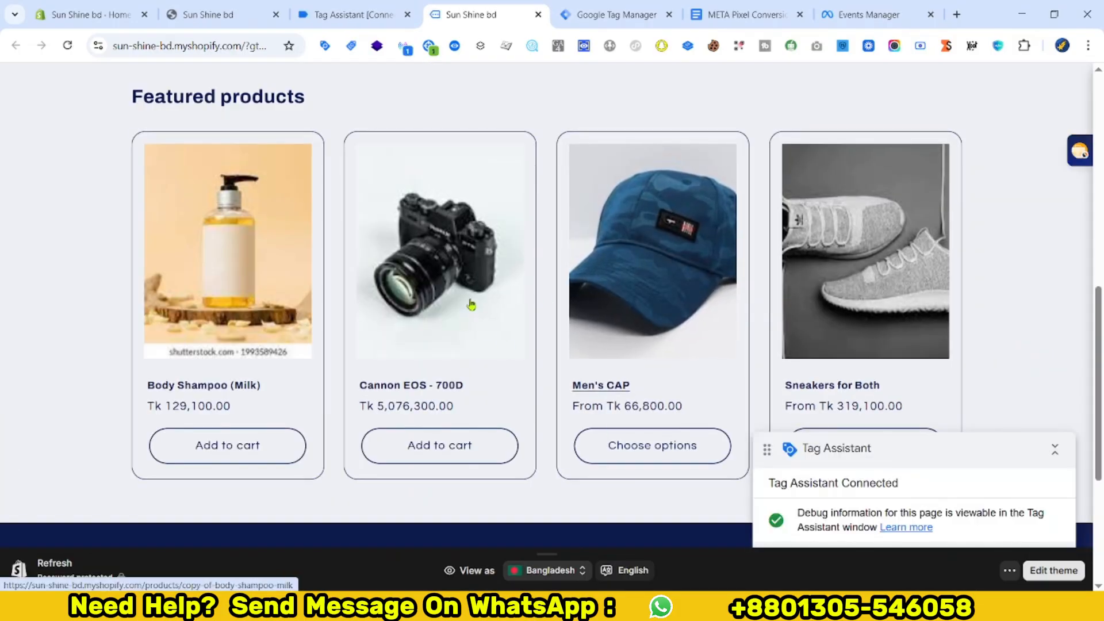
click(484, 279)
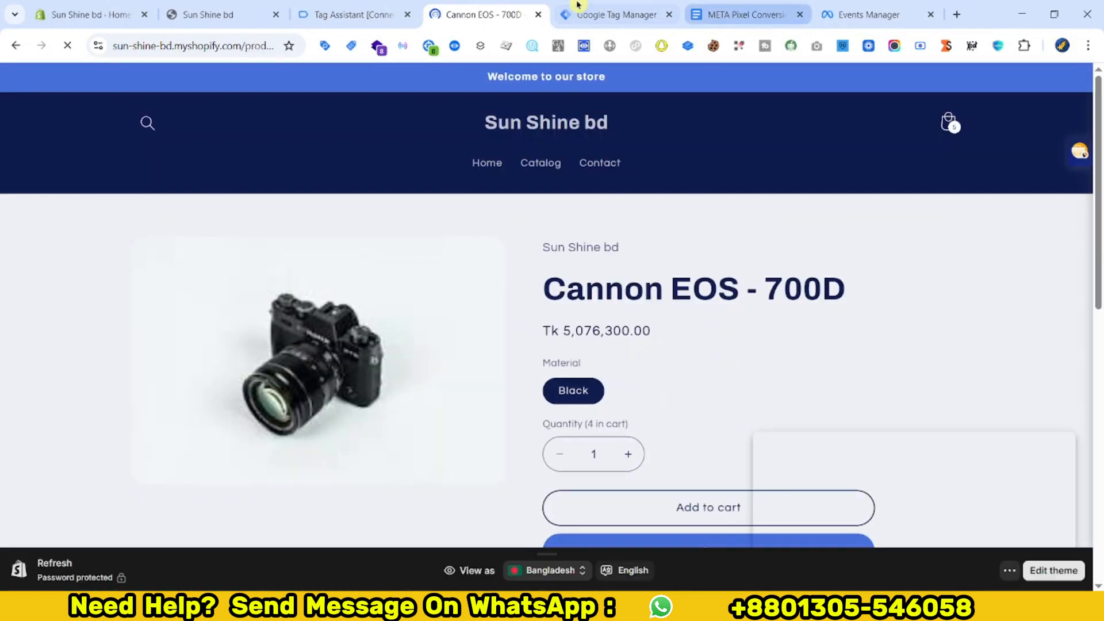
Switch to Meta Events Manager and choose a marketing channel for testing the Web Analyst (GTM & GA4) dataset's events.
click(838, 5)
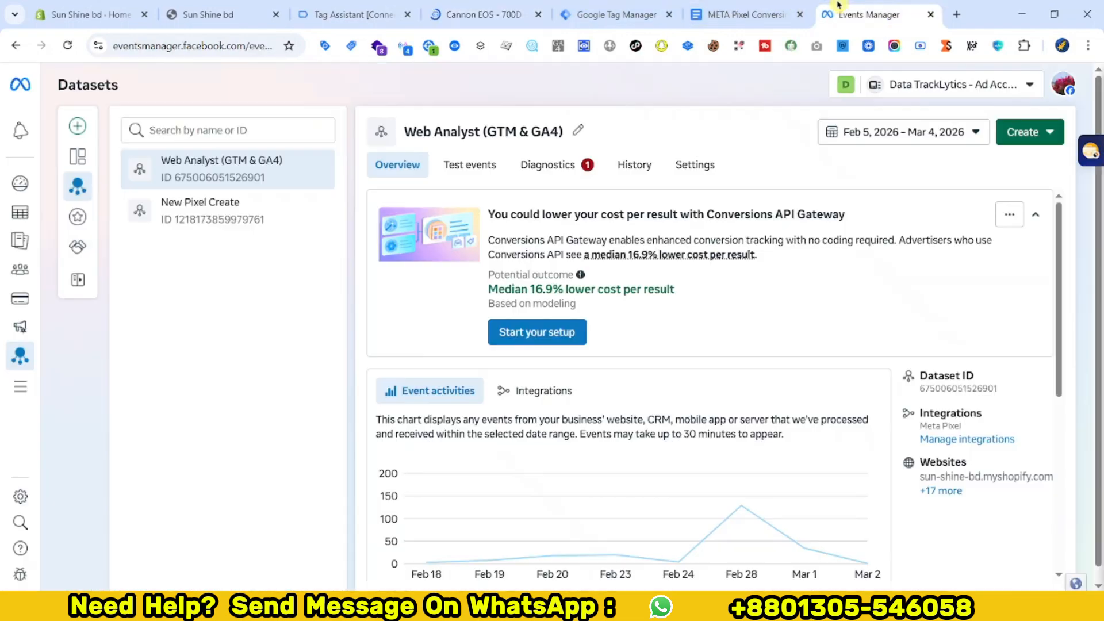
click(480, 165)
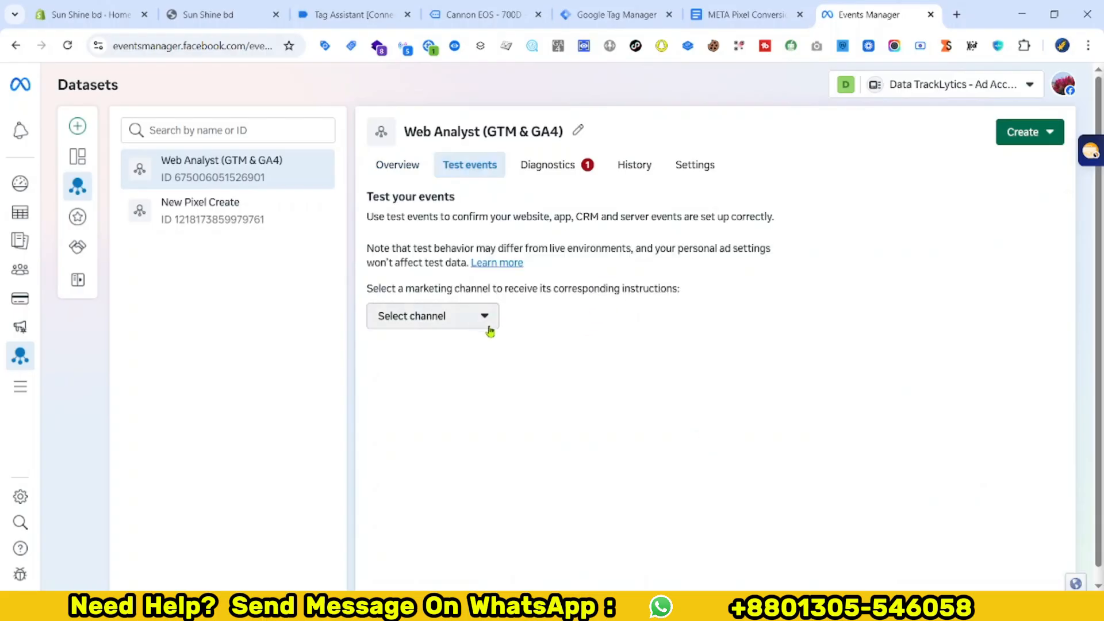
click(483, 318)
click(423, 343)
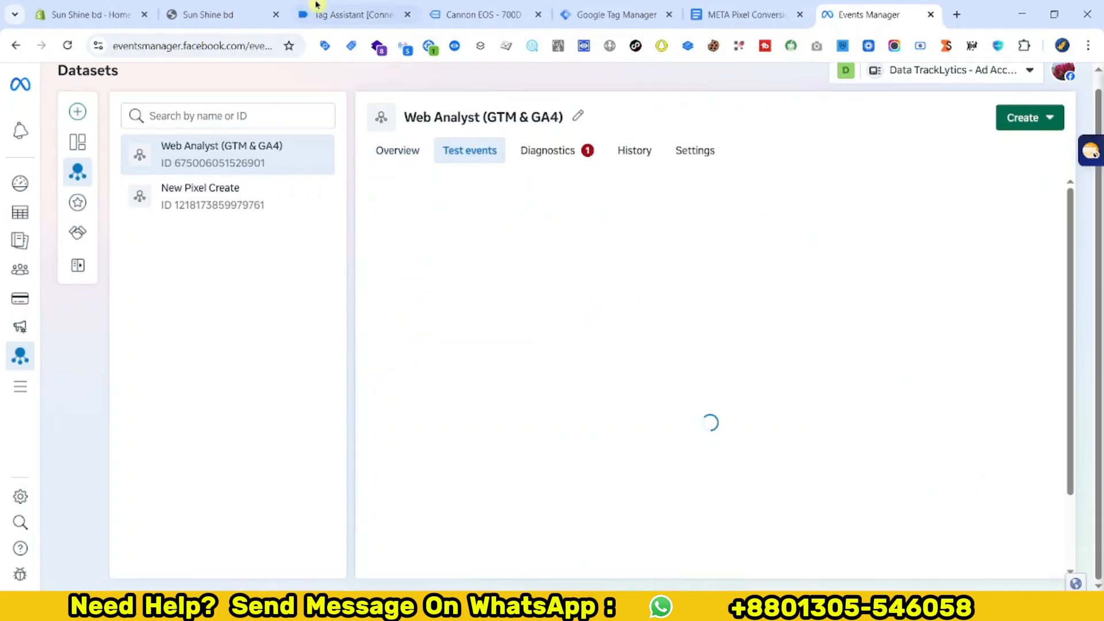
Return to the product page, switch to Tag Assistant and open the view_item event.
click(471, 14)
scroll(444, 348, down, 2)
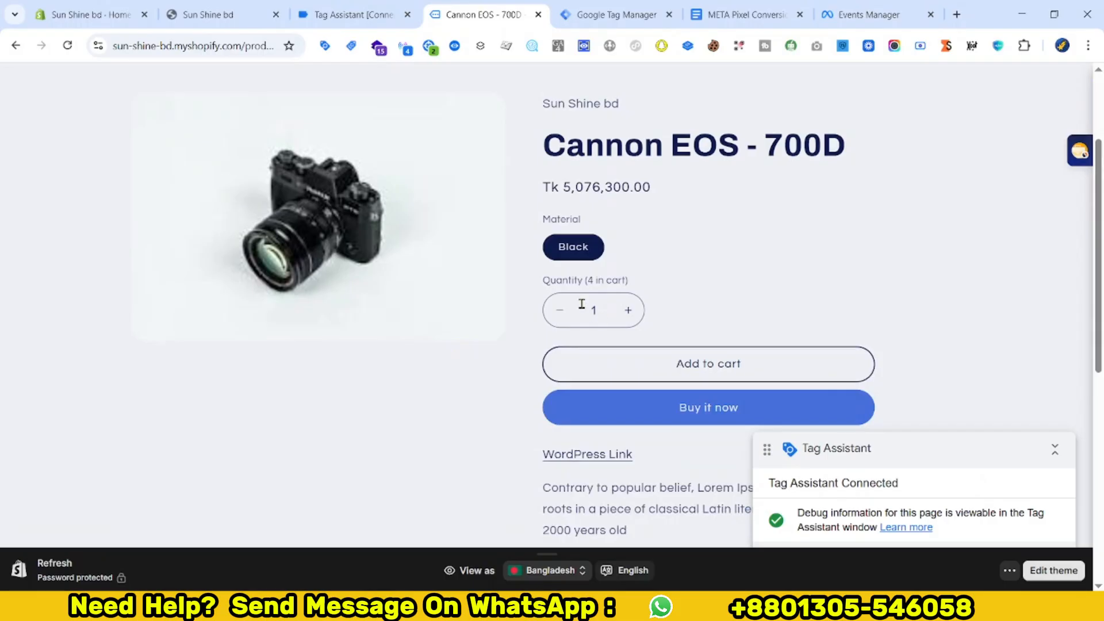
click(376, 14)
click(76, 292)
click(77, 291)
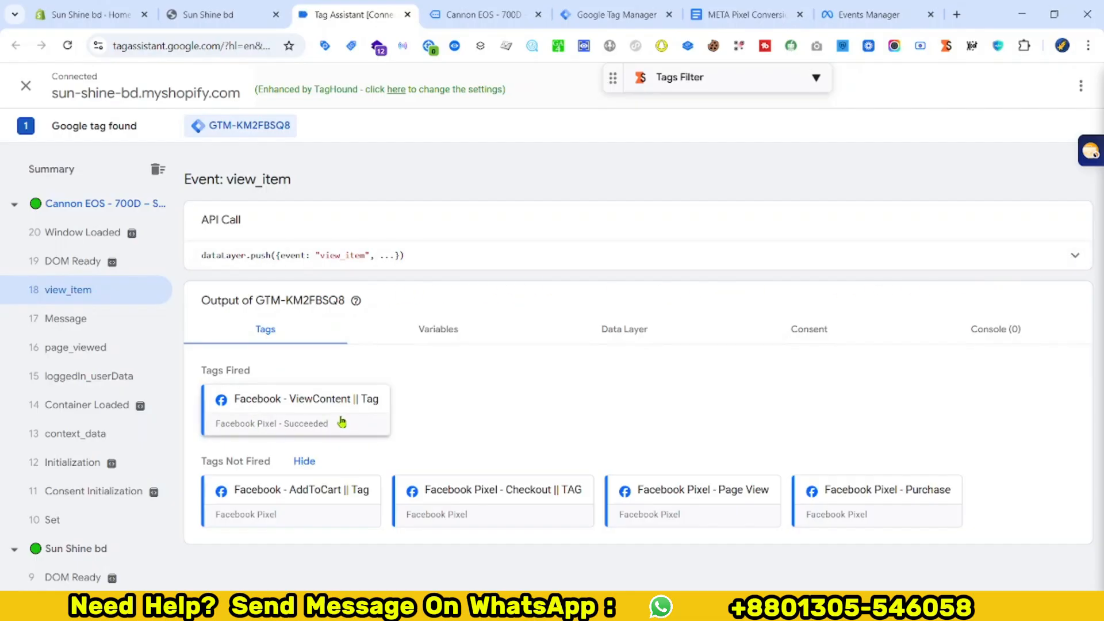
Examine the view_item event's browser-side payload and the object property list of the fired Facebook - ViewContent || Tag.
click(553, 255)
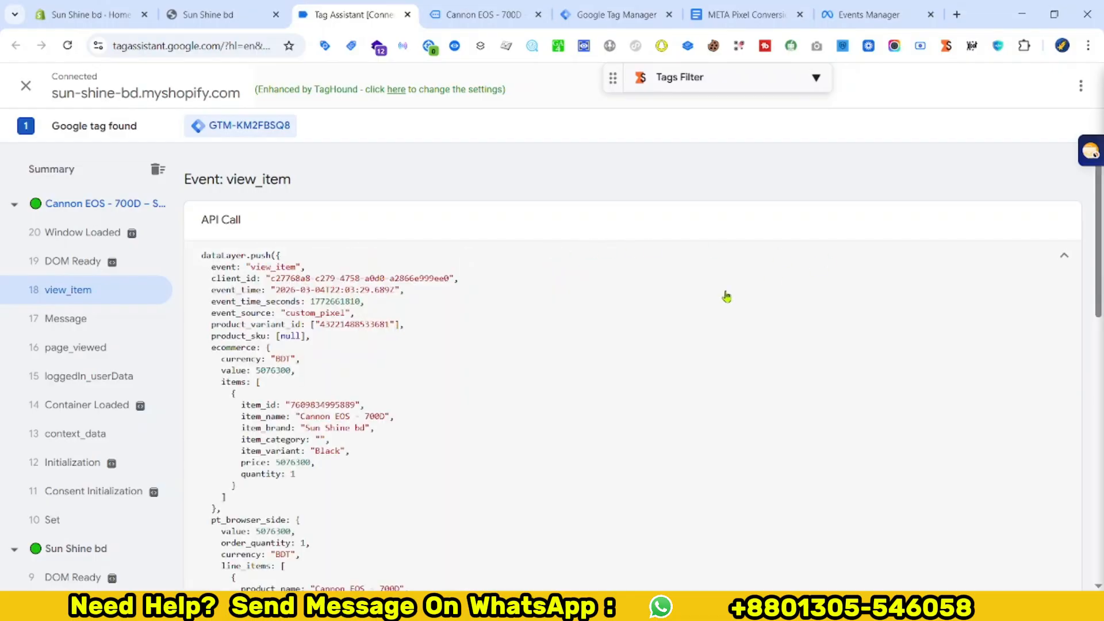
scroll(345, 399, down, 4)
drag(207, 315, 459, 454)
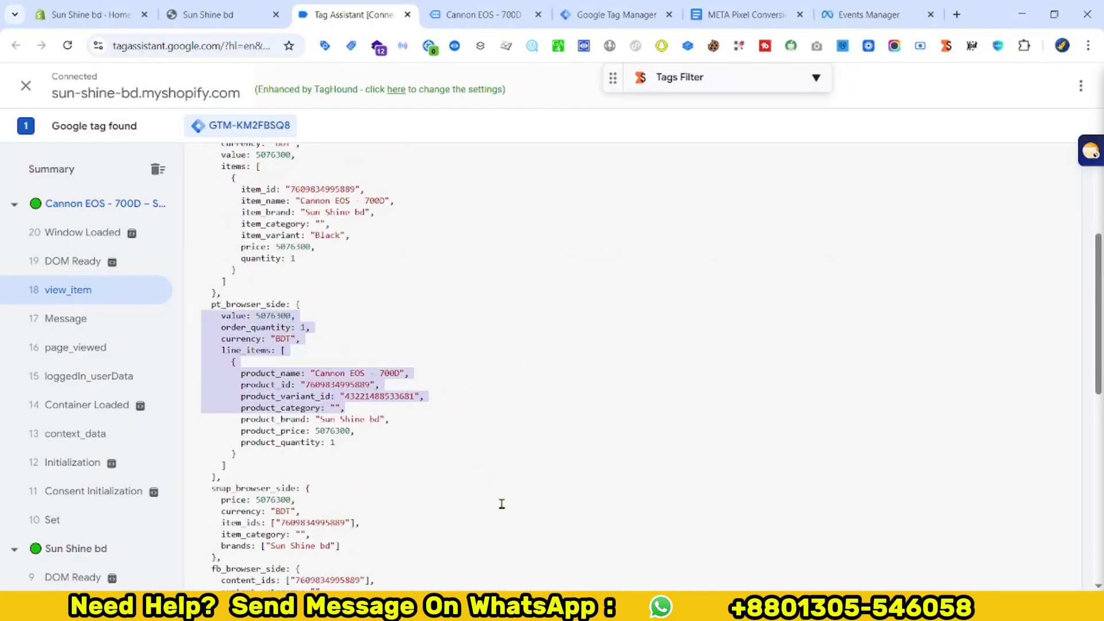
scroll(226, 334, down, 5)
drag(212, 271, 415, 397)
scroll(516, 452, up, 5)
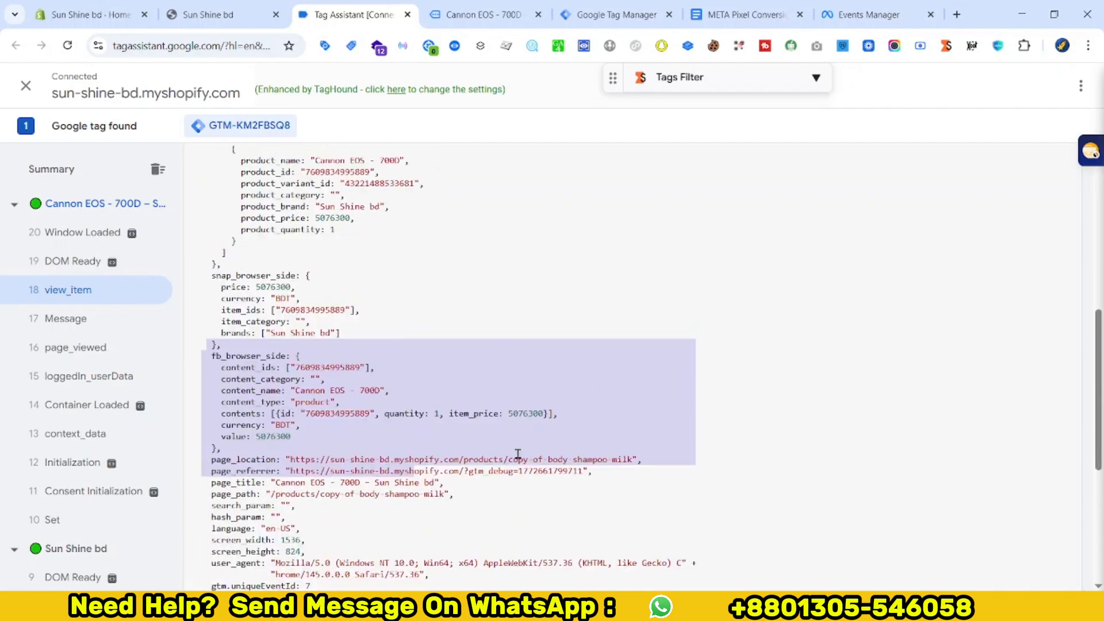
scroll(267, 313, up, 3)
scroll(623, 242, down, 12)
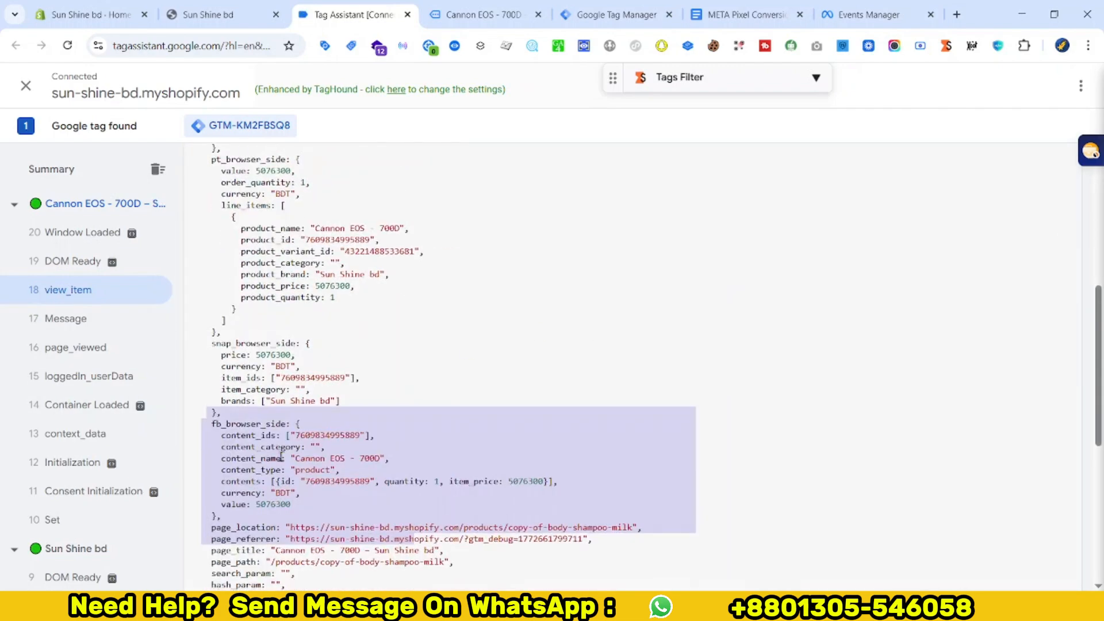
click(288, 450)
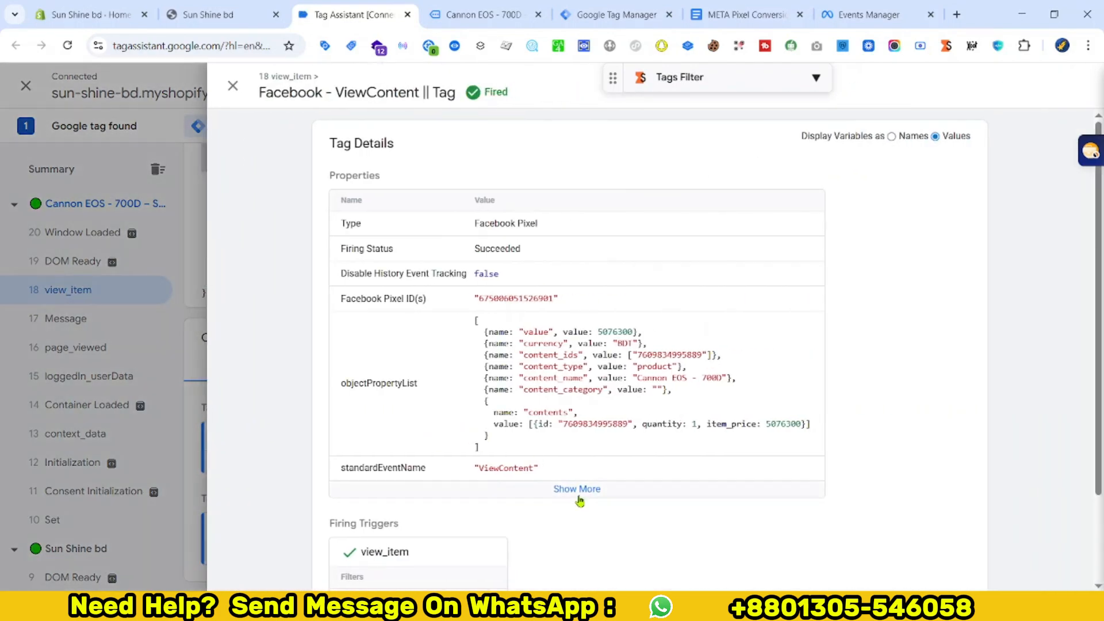
drag(566, 333, 788, 442)
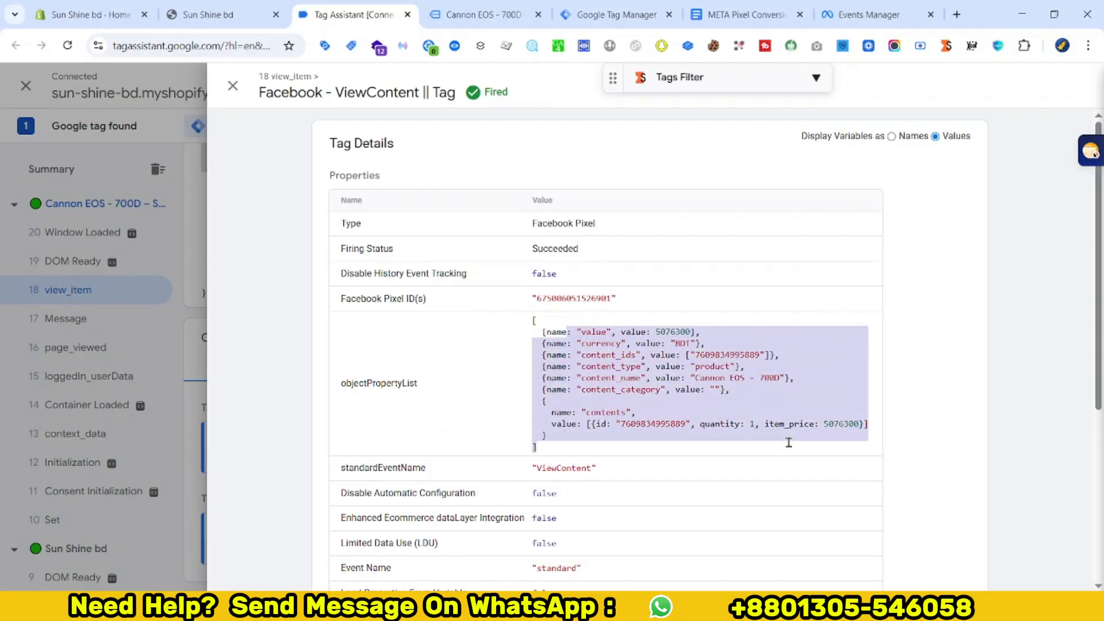
Add the Cannon EOS - 700D to the cart on the storefront and proceed to checkout.
click(483, 9)
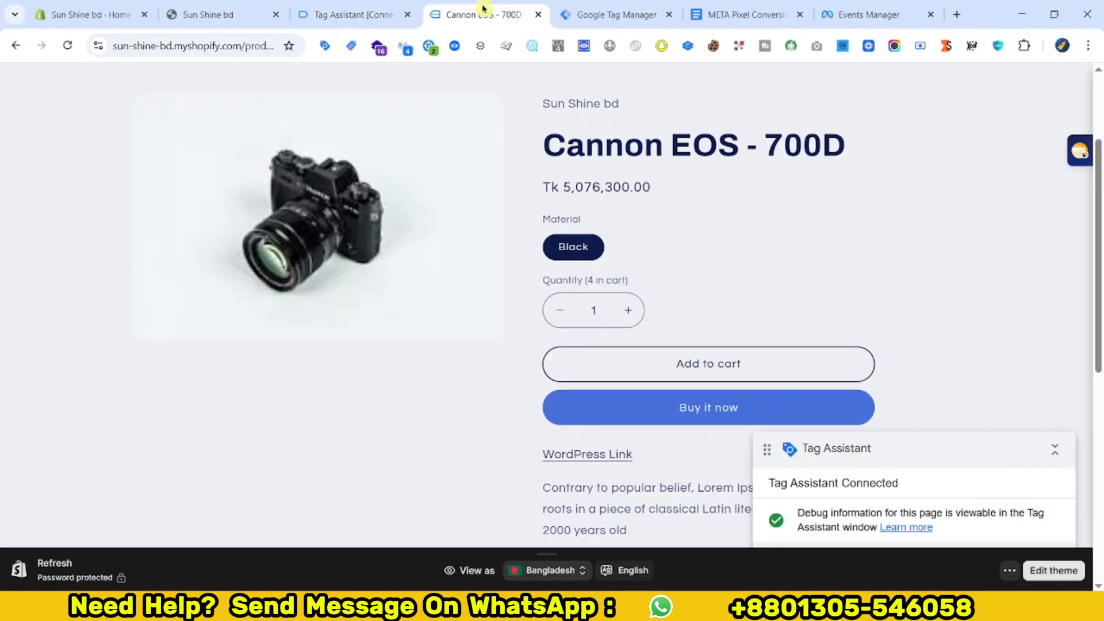
click(655, 373)
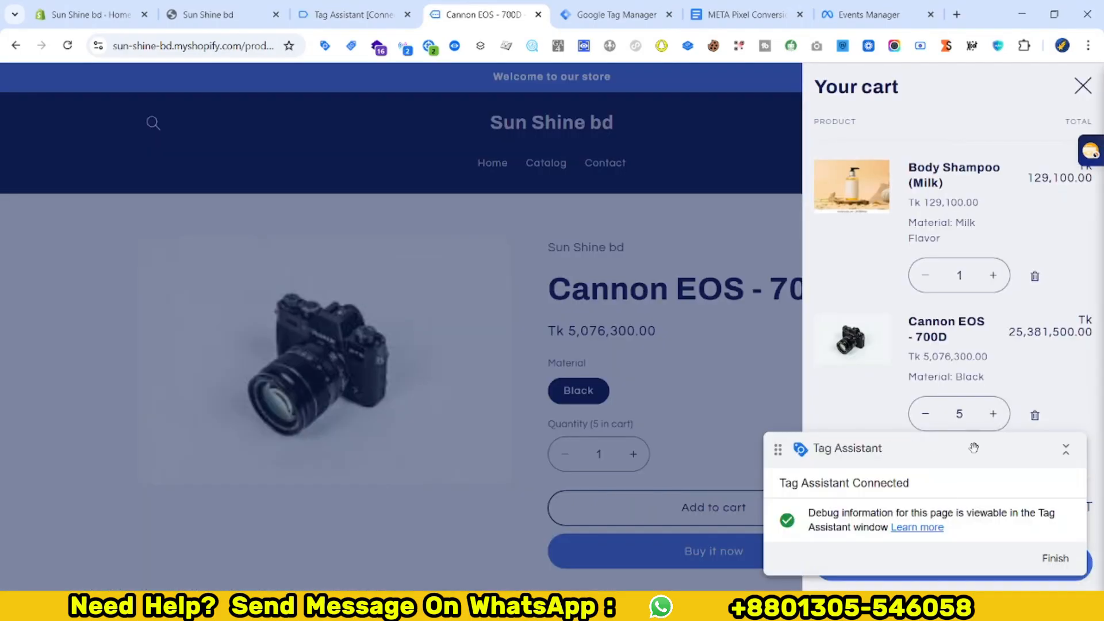
click(943, 561)
Open the begin_checkout event in Tag Assistant and inspect the details of the fired Facebook Pixel - Checkout || TAG.
click(365, 7)
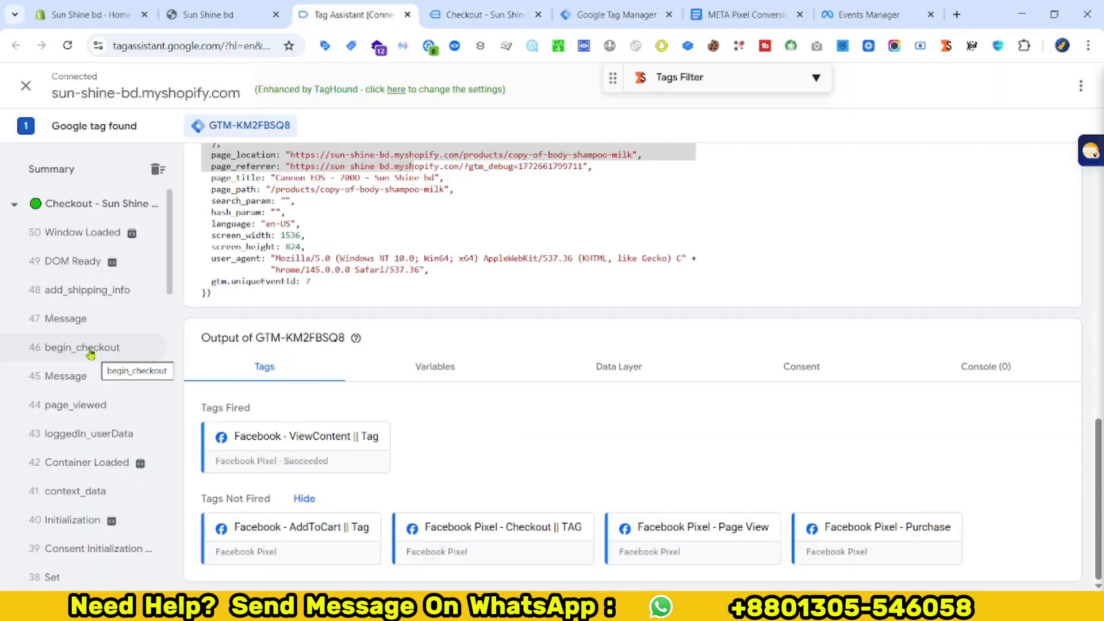
click(45, 347)
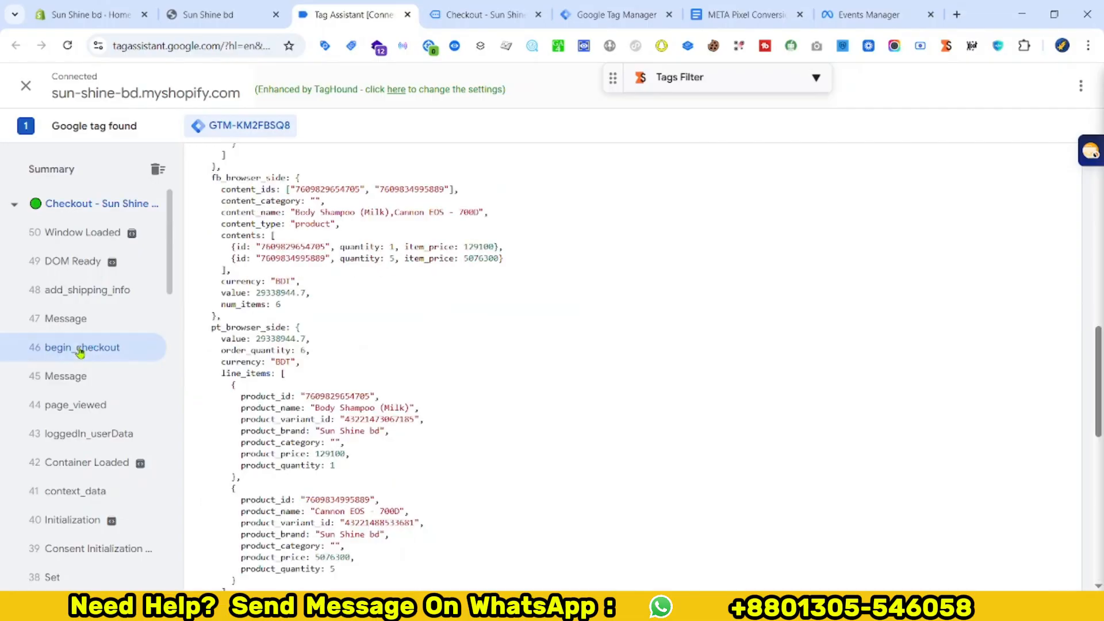
scroll(321, 439, down, 5)
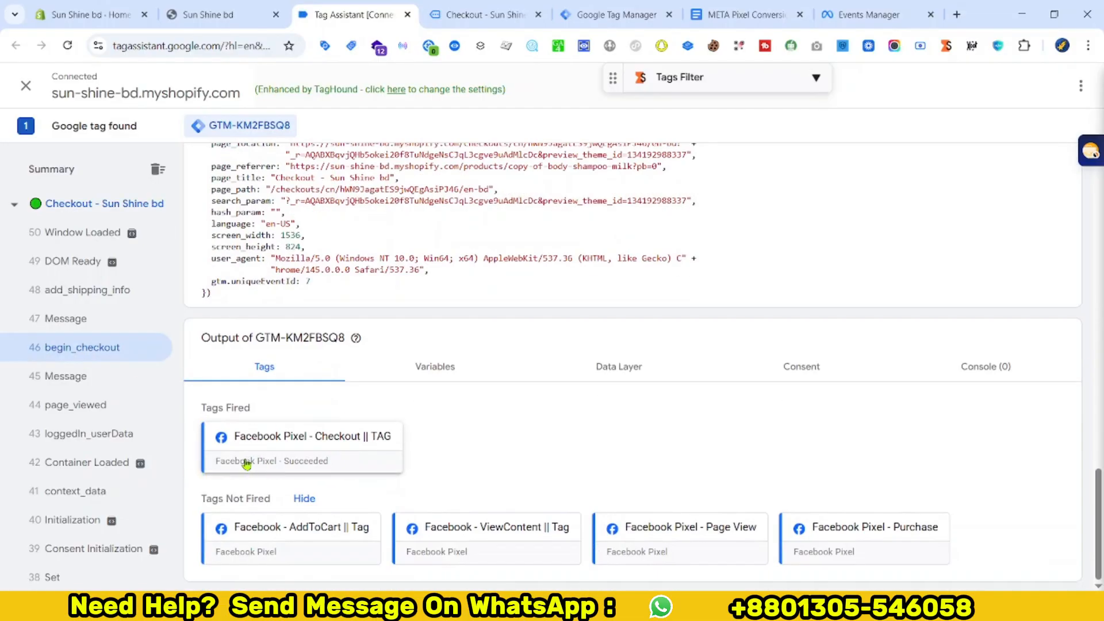
click(319, 447)
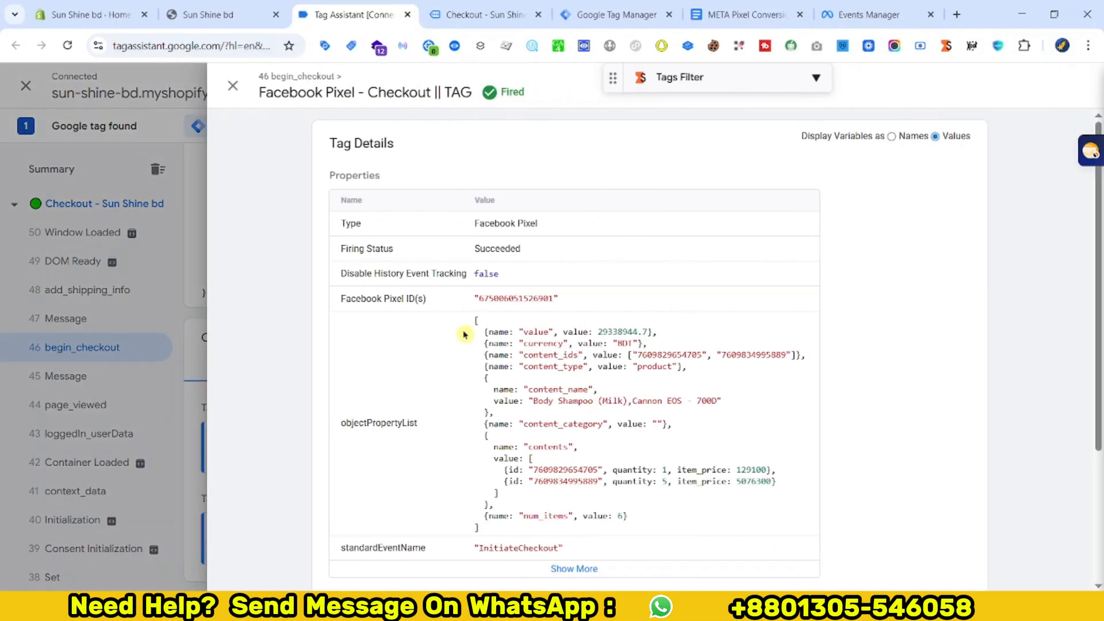
Review the Checkout tag's object property list and compare its value parameter with the order total on the checkout page.
drag(465, 334, 731, 467)
click(637, 486)
scroll(659, 470, down, 2)
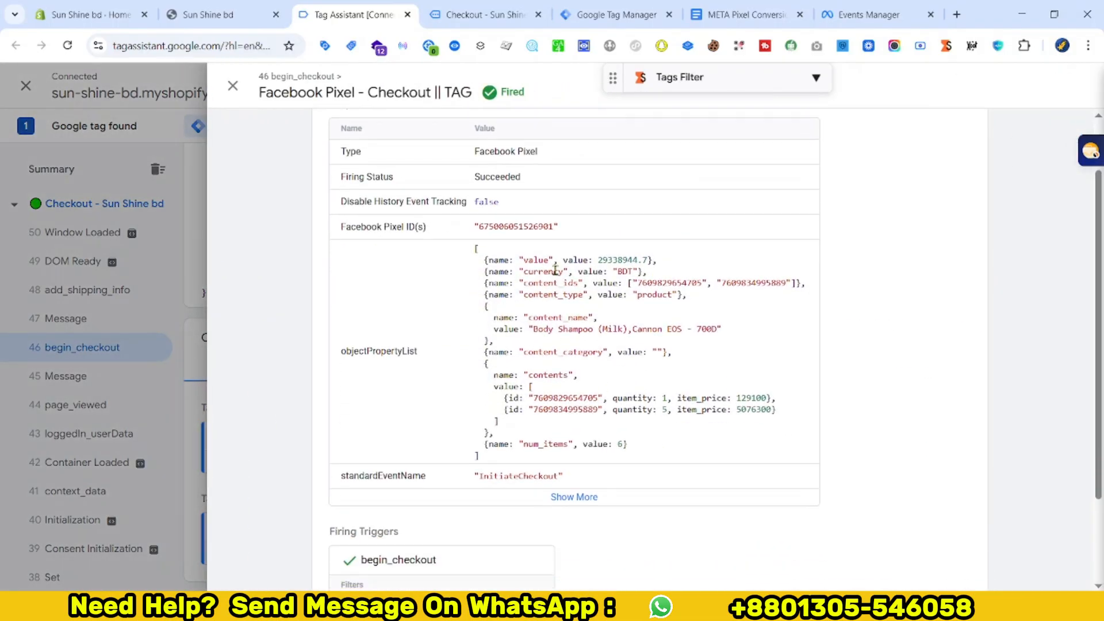
double_click(609, 260)
key(ctrl+Tab)
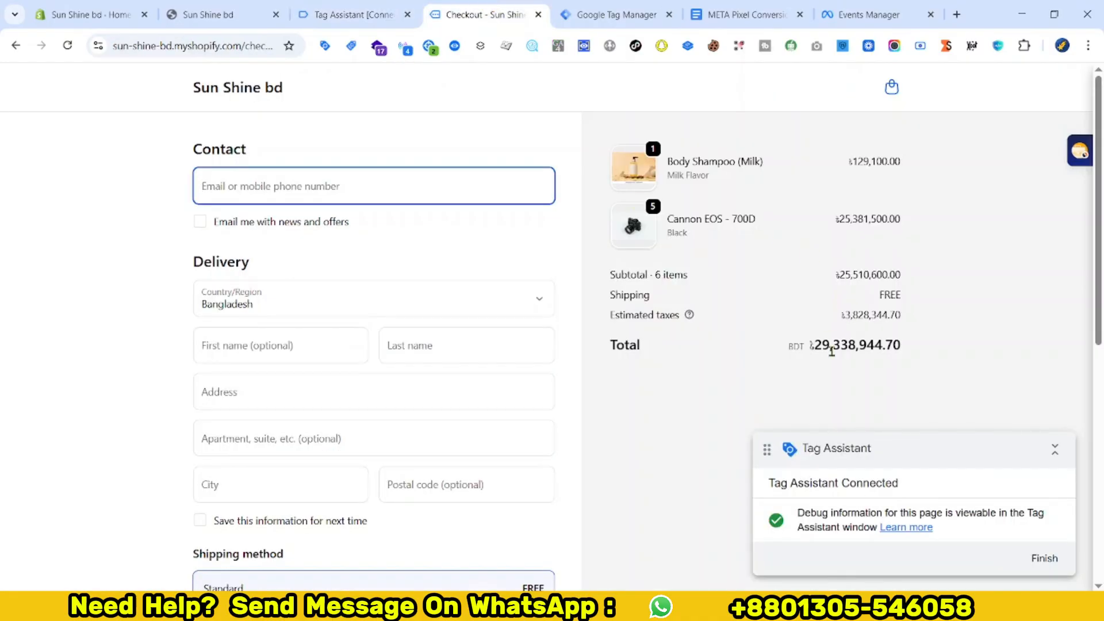
double_click(832, 346)
key(ctrl+shift+Tab)
Check the tag's currency, content IDs and per-item contents against the products in the checkout order summary.
click(626, 274)
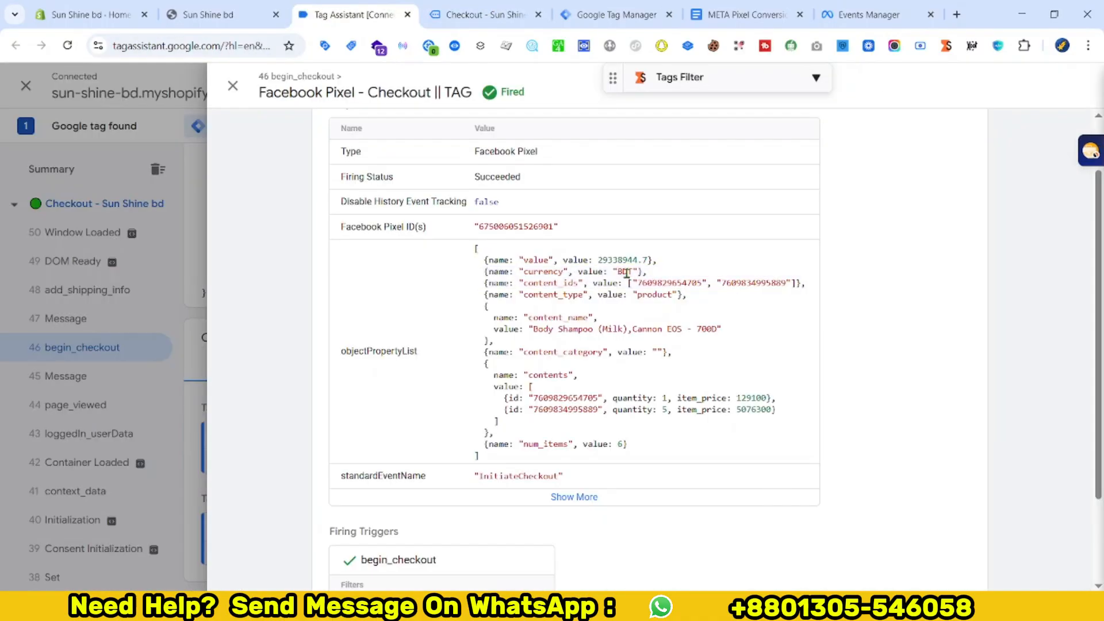
drag(470, 282, 804, 283)
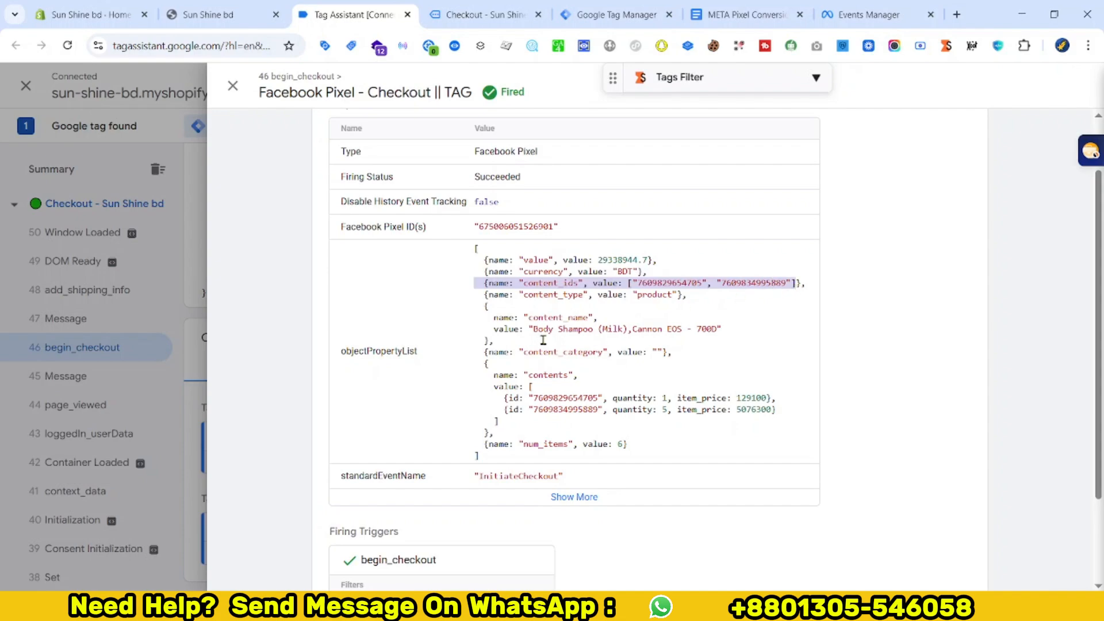
key(ctrl+Tab)
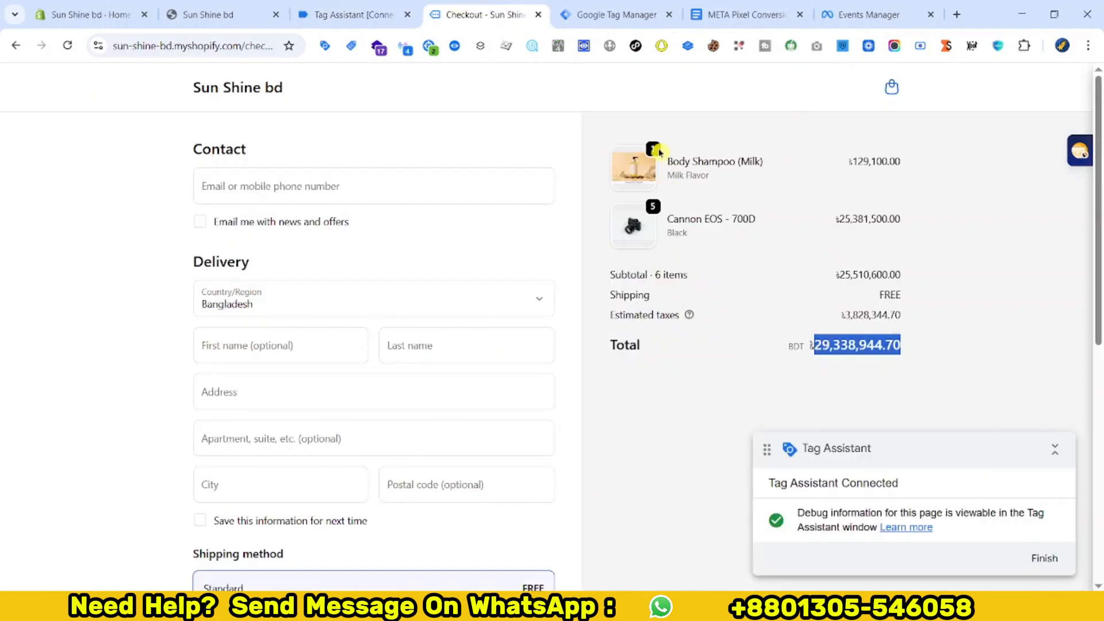
click(412, 7)
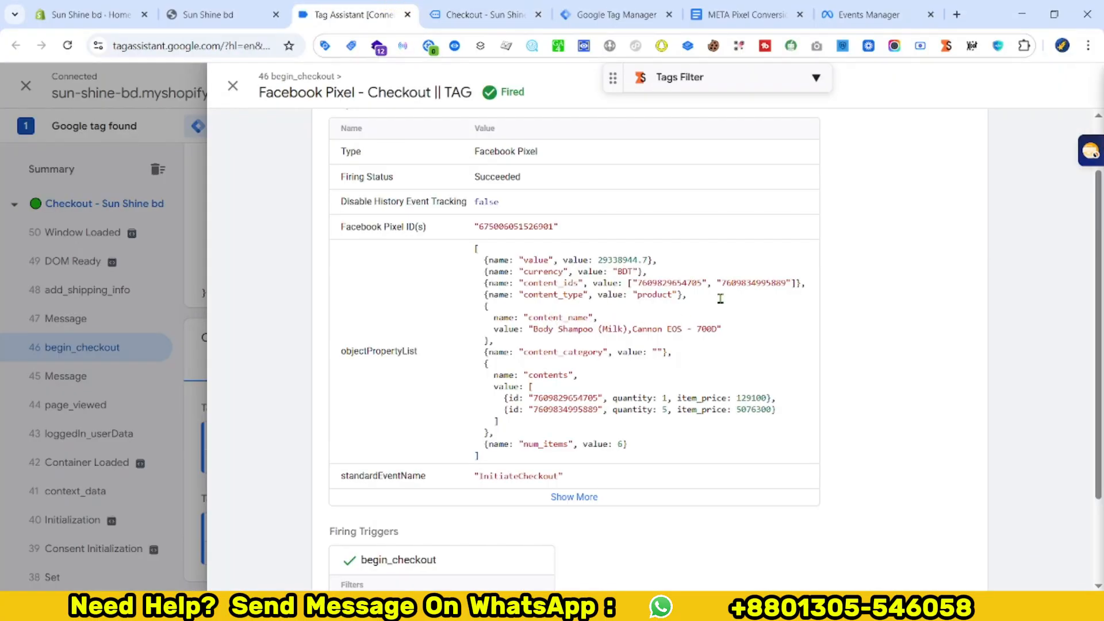
drag(501, 397, 791, 394)
click(515, 12)
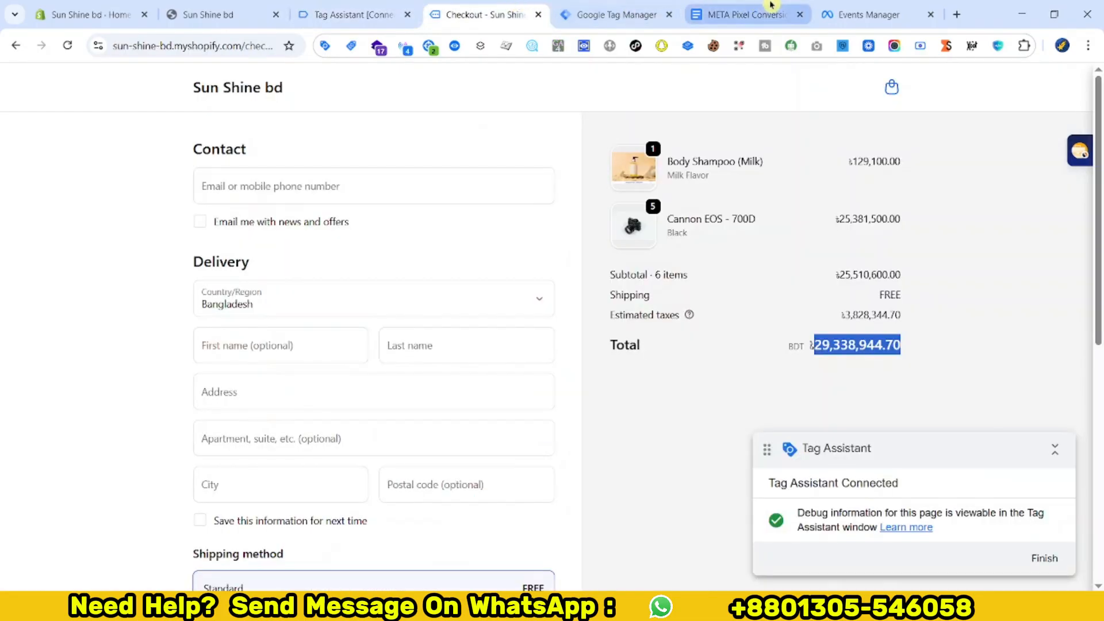
Switch to Meta Events Manager and expand the Initiate checkout test event to show its full parameter list.
click(868, 14)
scroll(594, 361, down, 2)
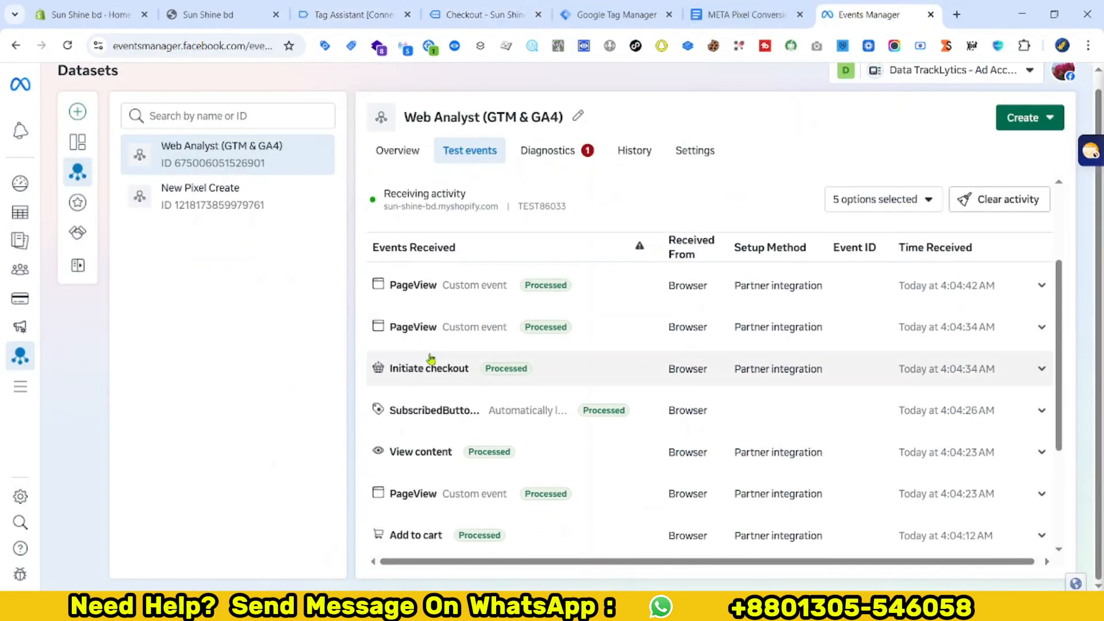
click(457, 369)
scroll(471, 374, down, 2)
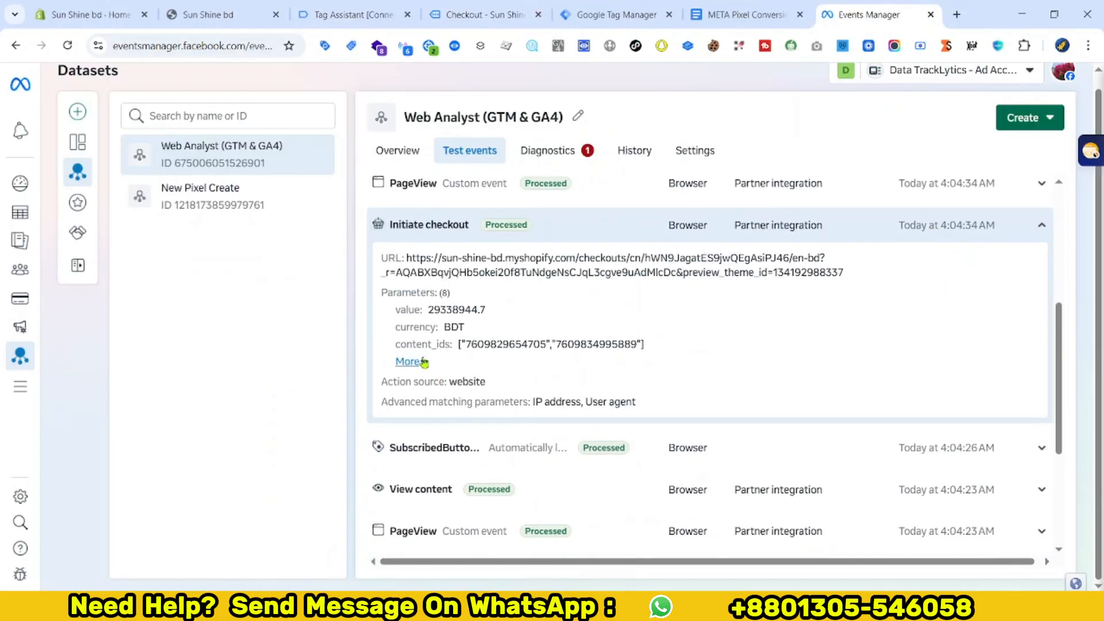
click(407, 362)
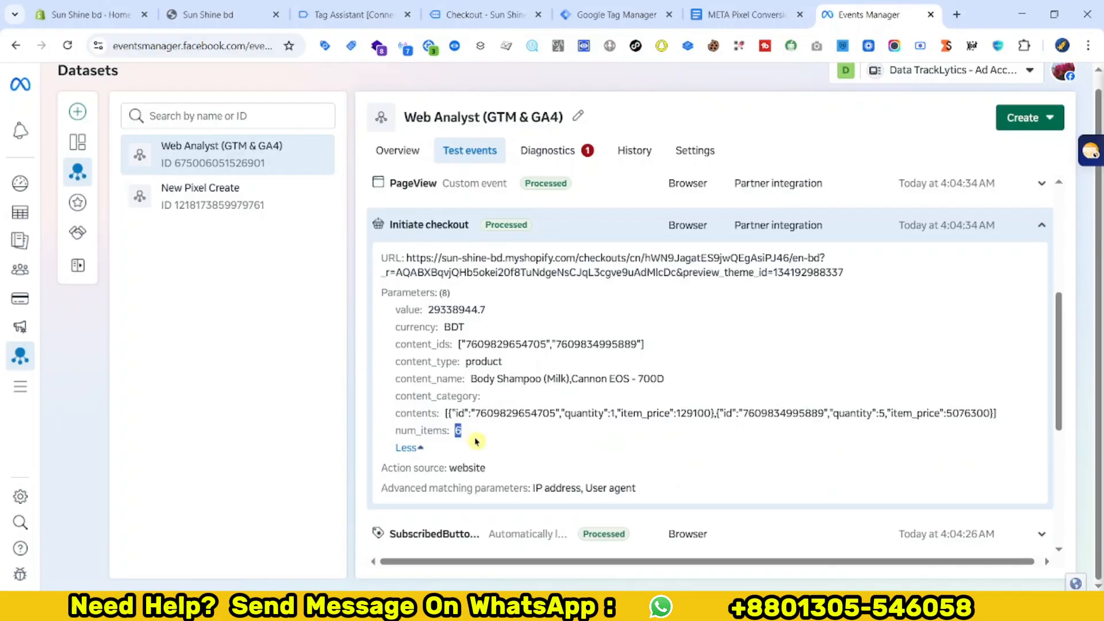
Examine the Initiate checkout event's contents, content name, content IDs and content type in Events Manager, consulting the checkout page for comparison.
click(547, 9)
click(868, 14)
drag(446, 412, 703, 412)
triple_click(490, 377)
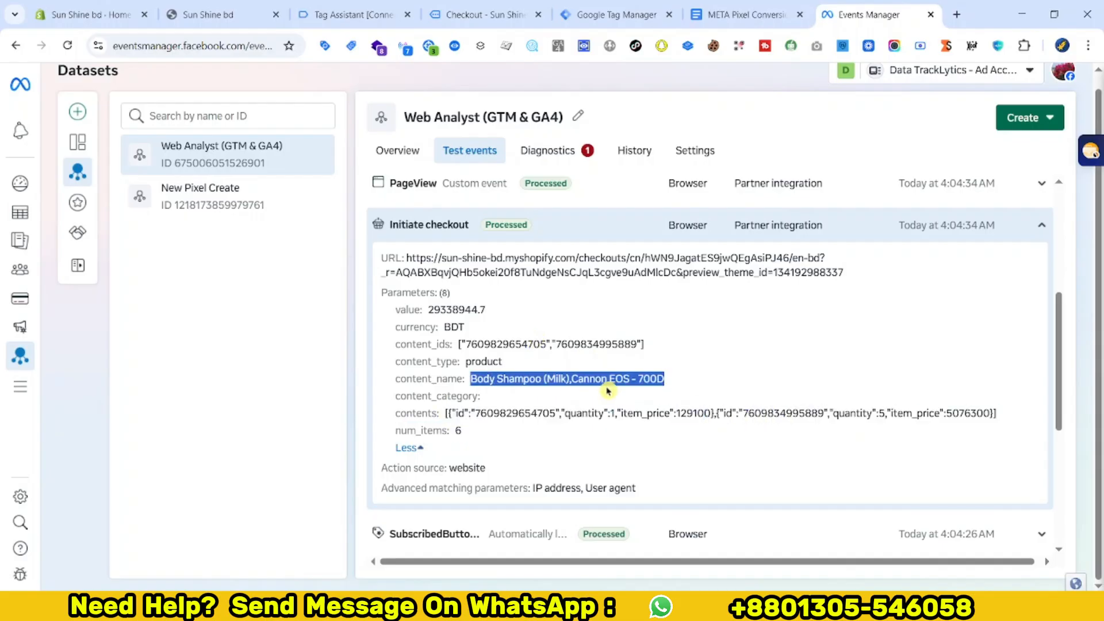
click(504, 339)
drag(456, 340, 636, 360)
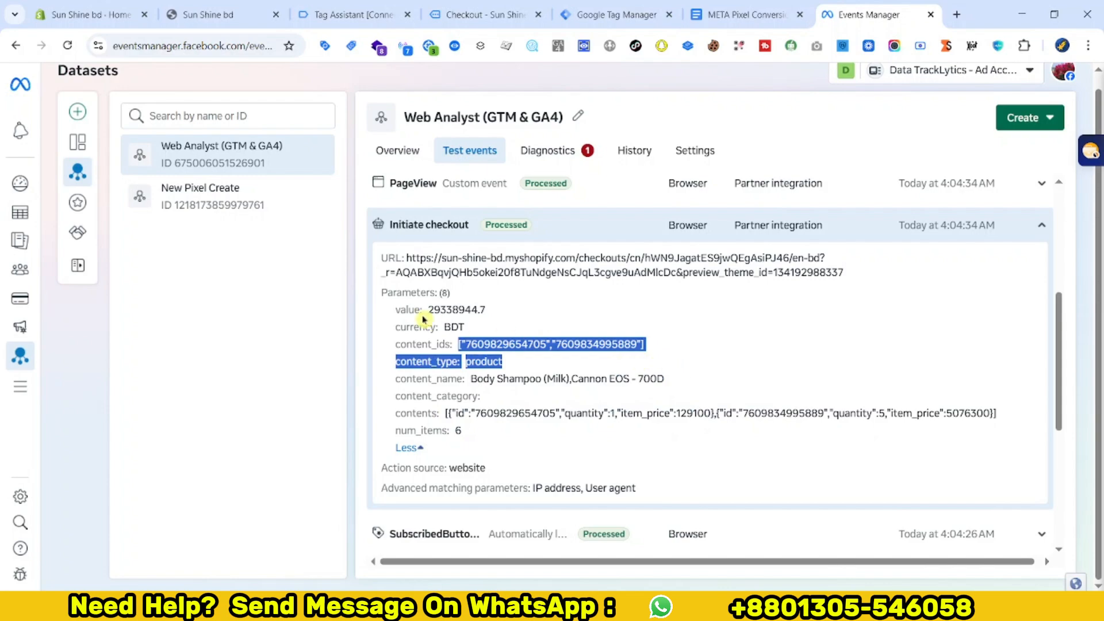
Compare the Initiate checkout event's value parameter with the order total on the checkout page.
click(442, 306)
double_click(442, 310)
click(463, 13)
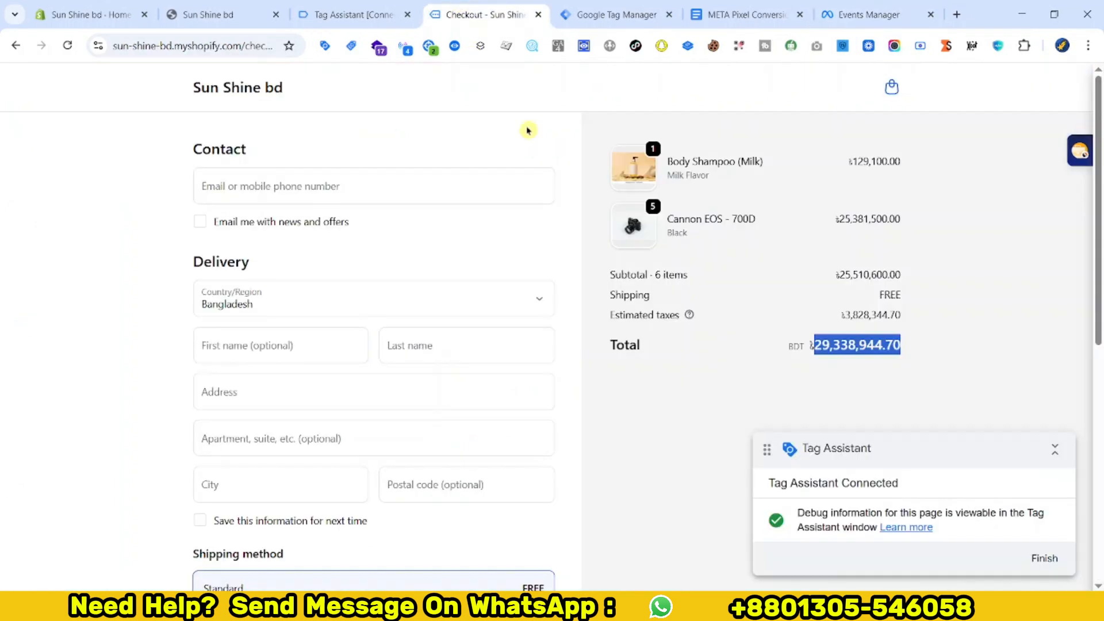
scroll(491, 236, down, 2)
scroll(239, 488, up, 2)
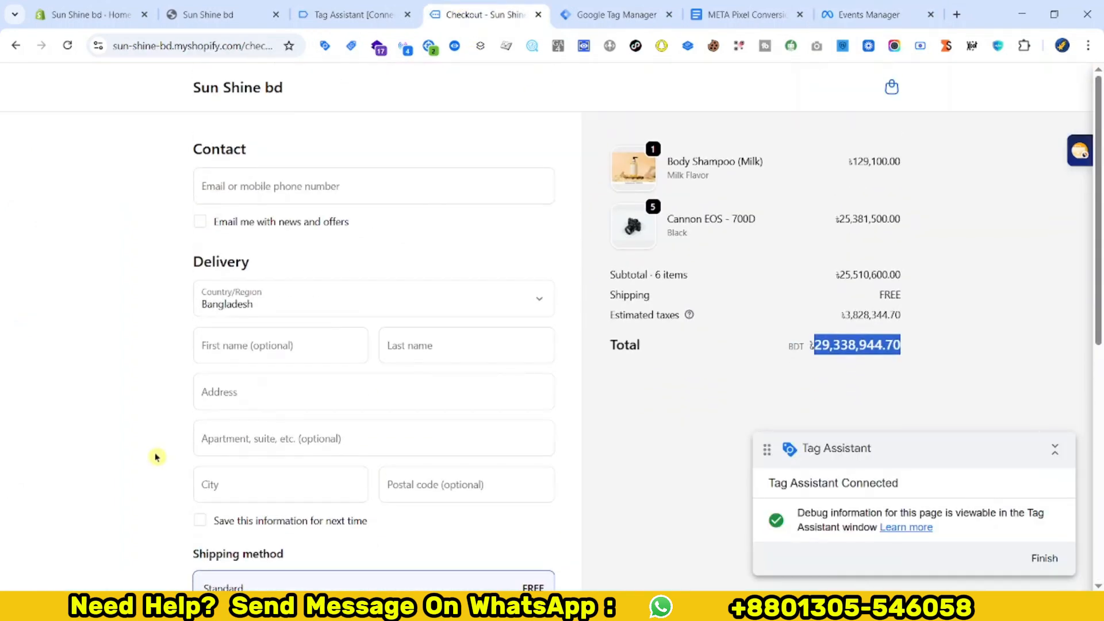